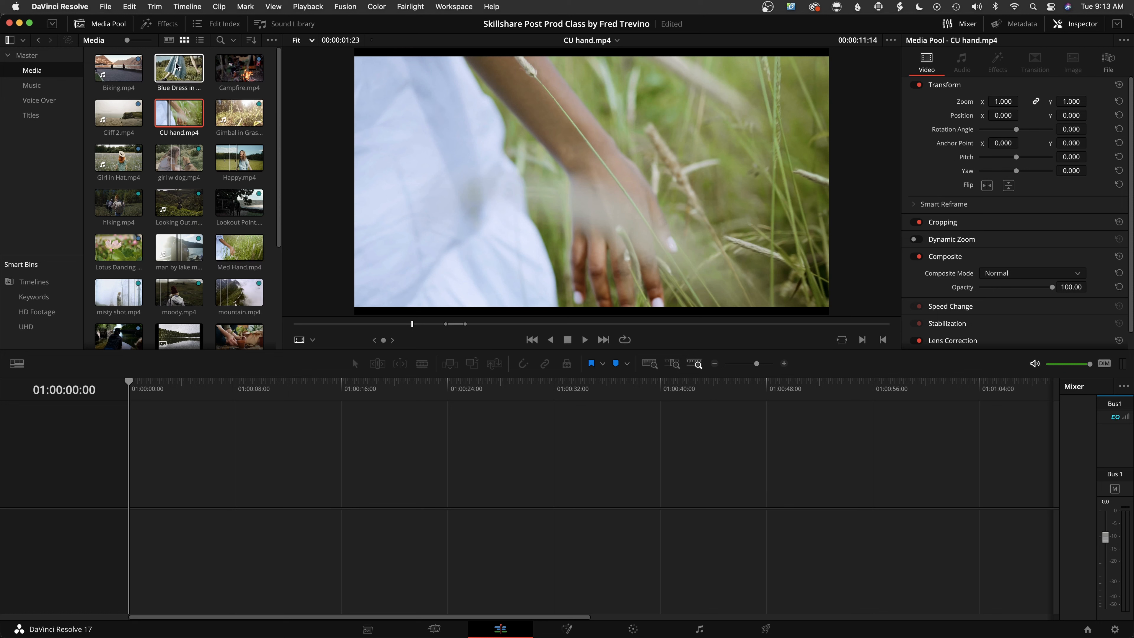
Look through the Master, Media, Music, Voice Over and Titles bins, ending in the Media bin
click(50, 58)
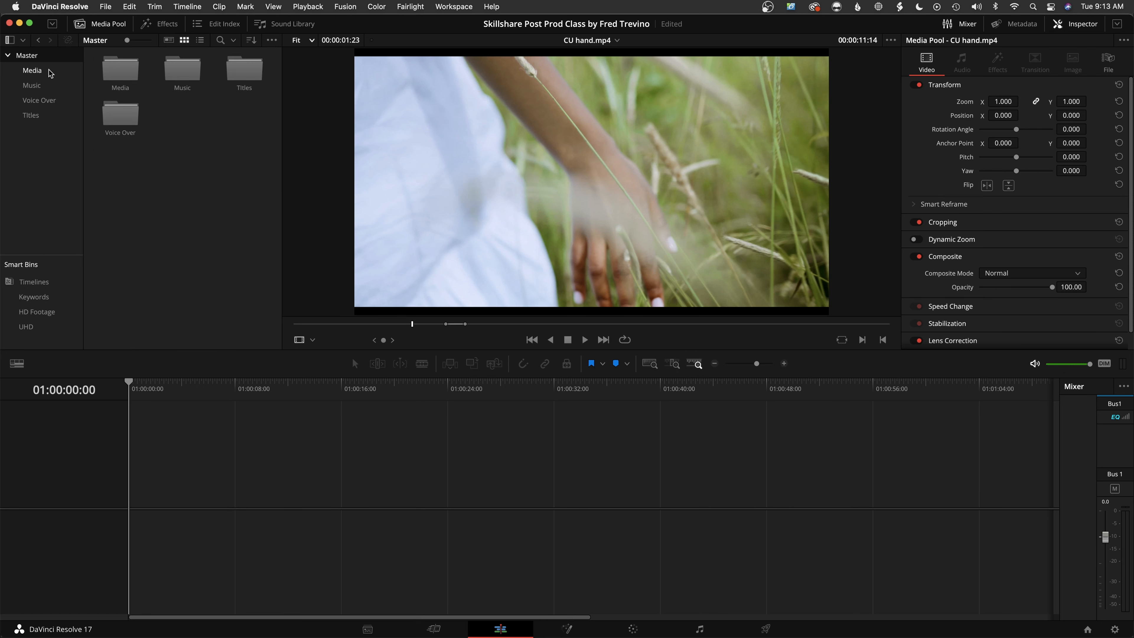
click(50, 71)
click(50, 86)
click(53, 100)
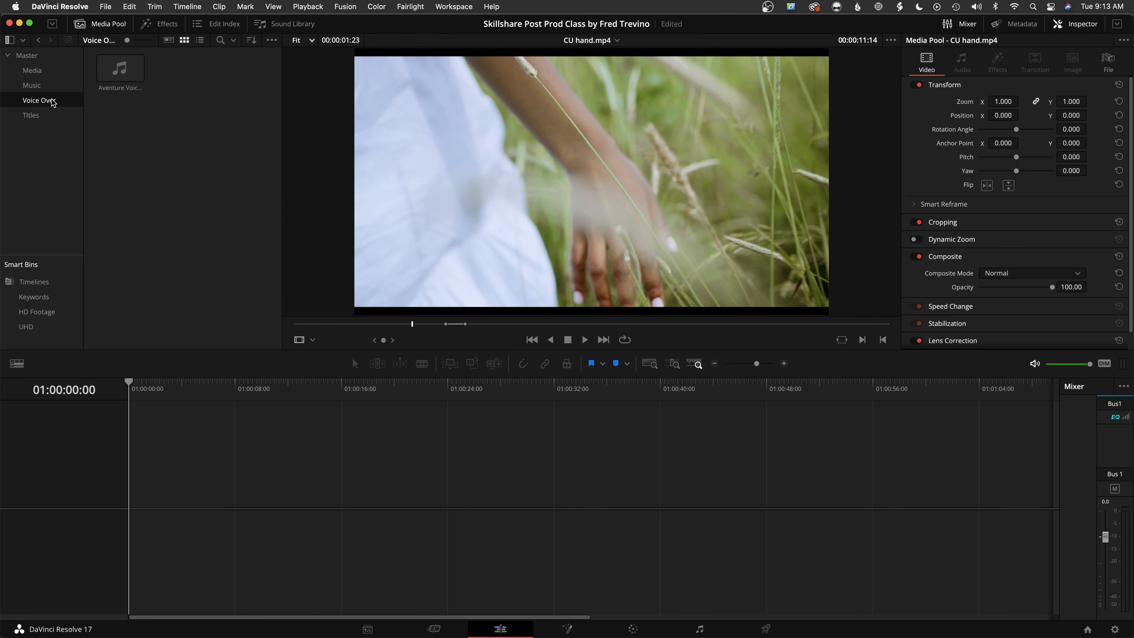
click(41, 117)
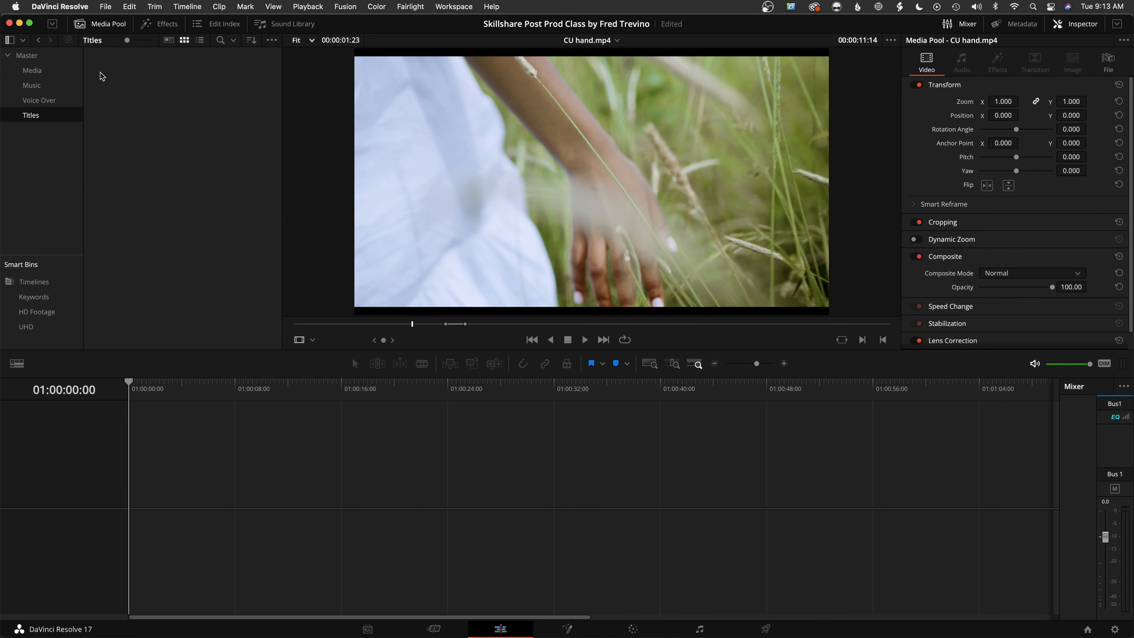
click(44, 72)
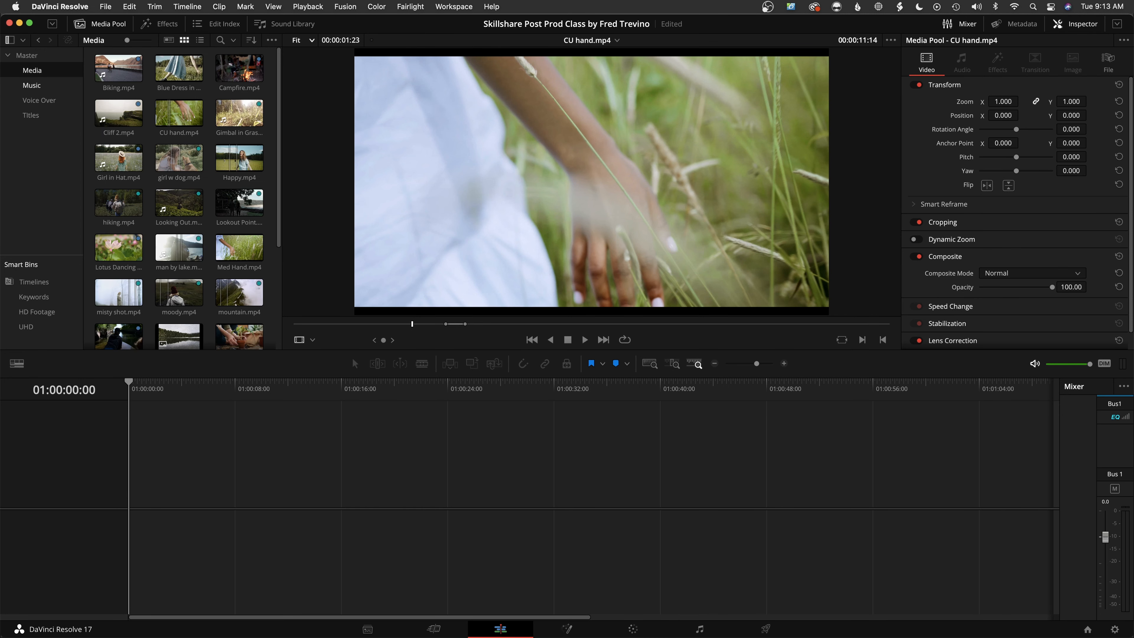
click(186, 71)
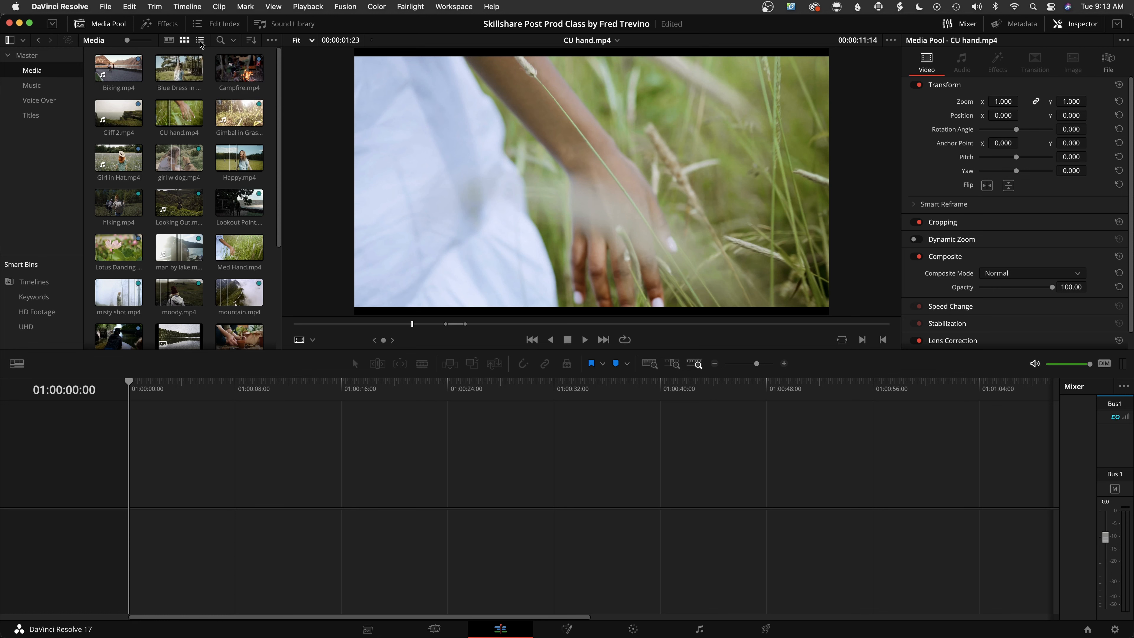
Review the Media bin's clip details across the columns in list view, and return to thumbnail view
click(200, 41)
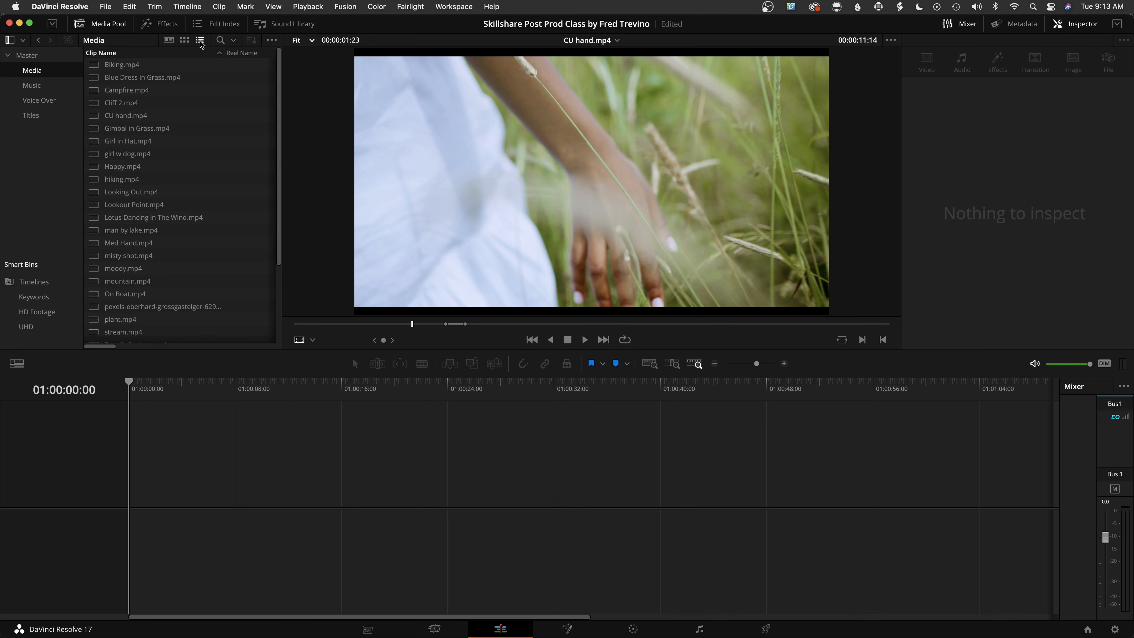
click(180, 129)
scroll(181, 130, right, 5)
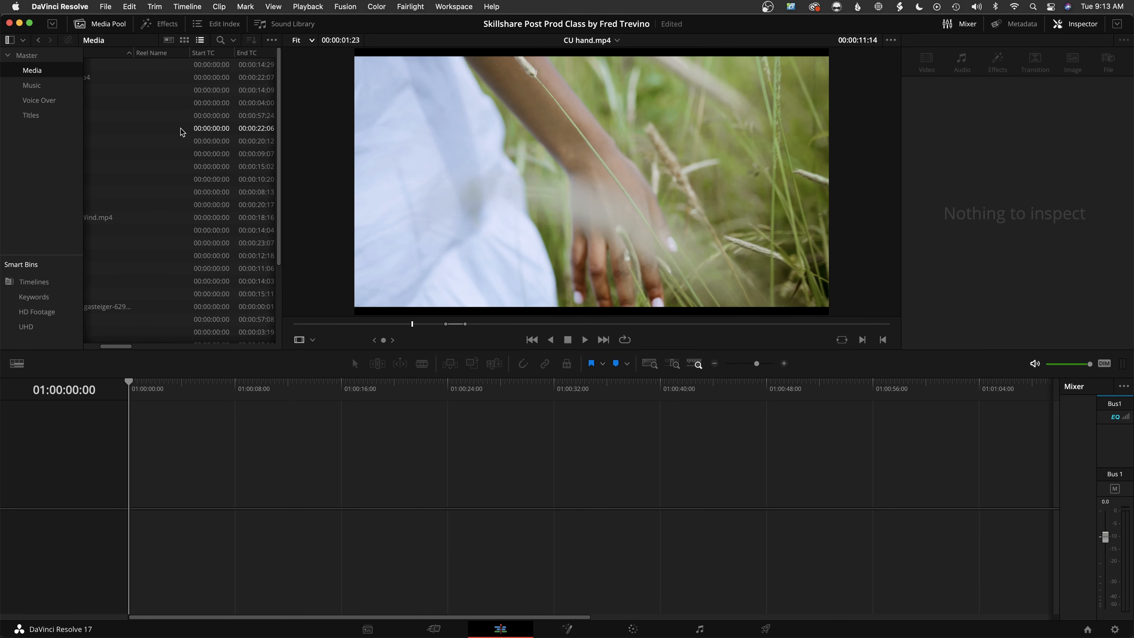
click(170, 112)
scroll(170, 112, right, 5)
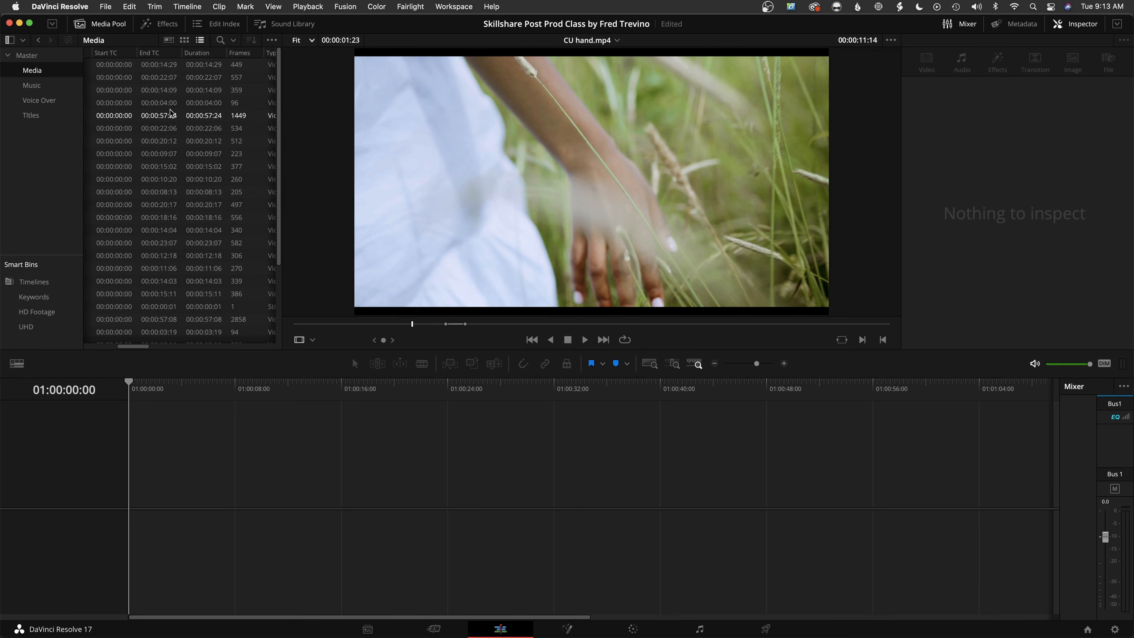
scroll(170, 113, left, 5)
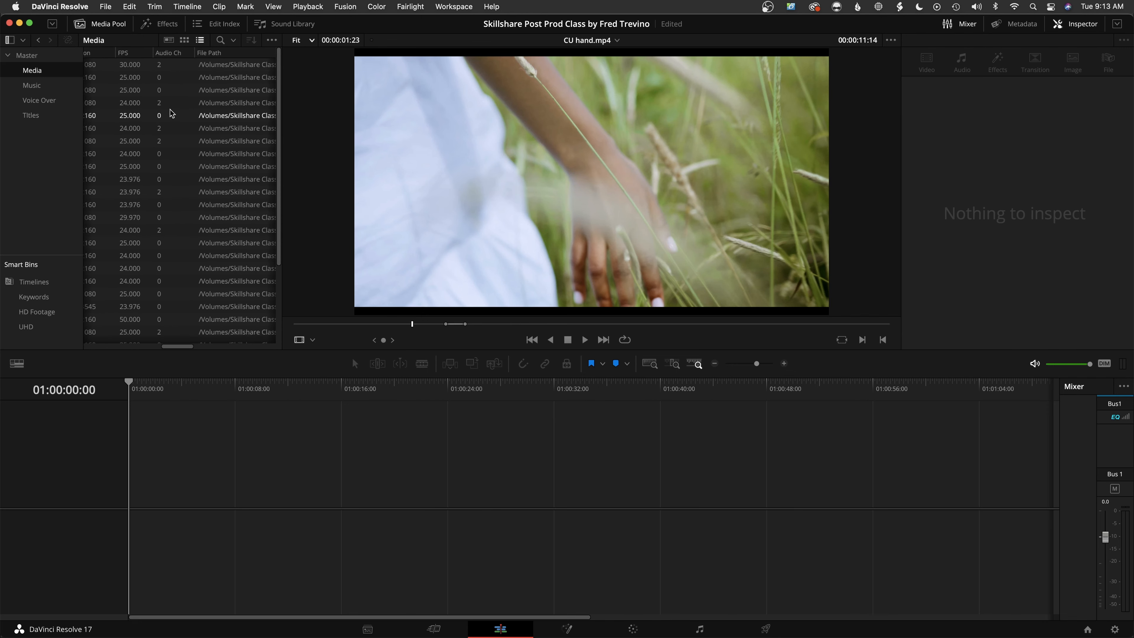
scroll(172, 103, left, 3)
click(184, 41)
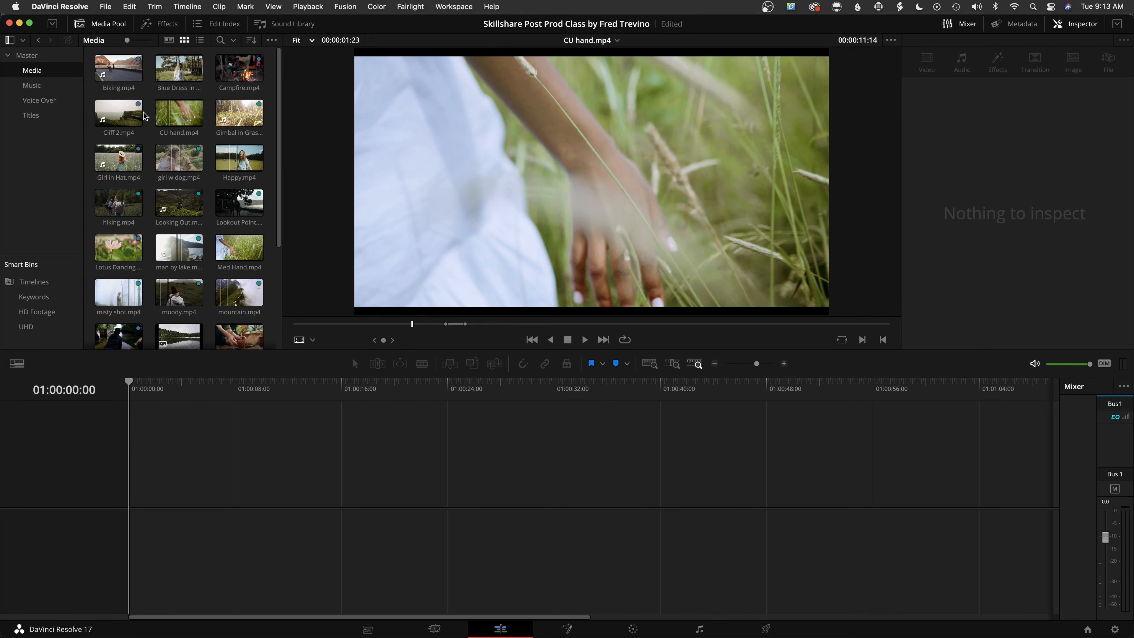
Look over the Media bin's clips in metadata view, previewing stream.mp4
click(169, 39)
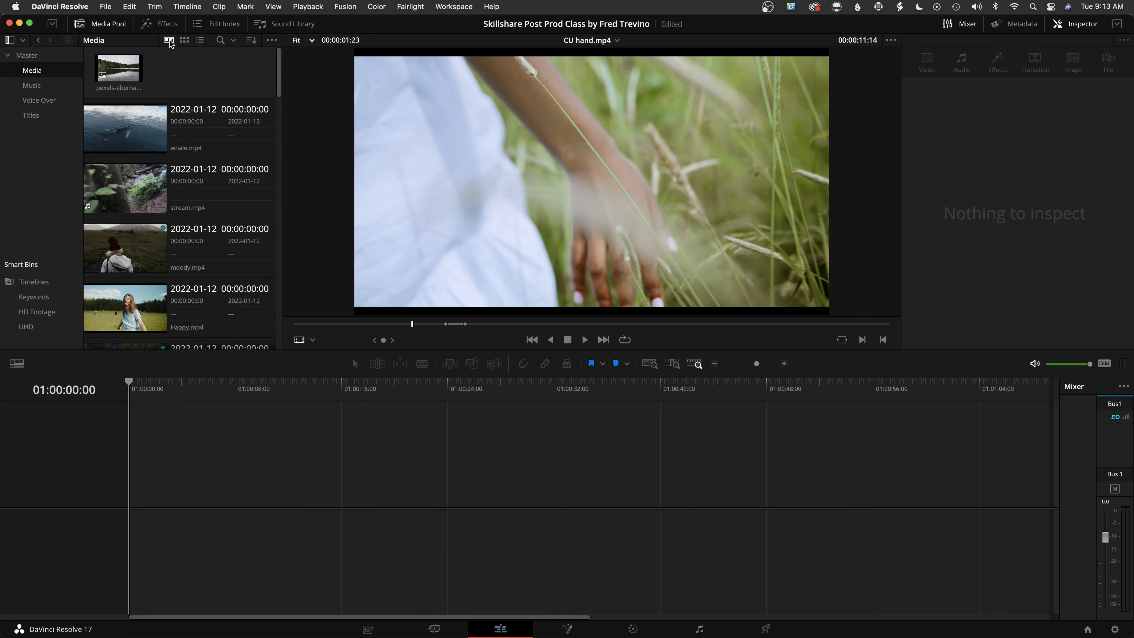
scroll(121, 155, down, 1)
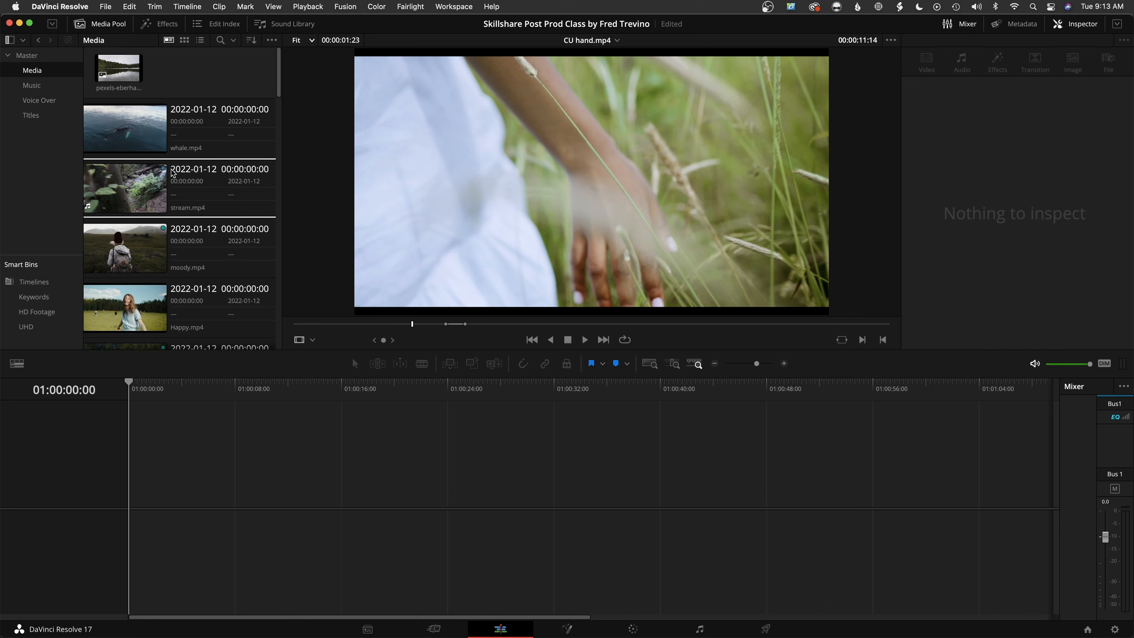
click(129, 179)
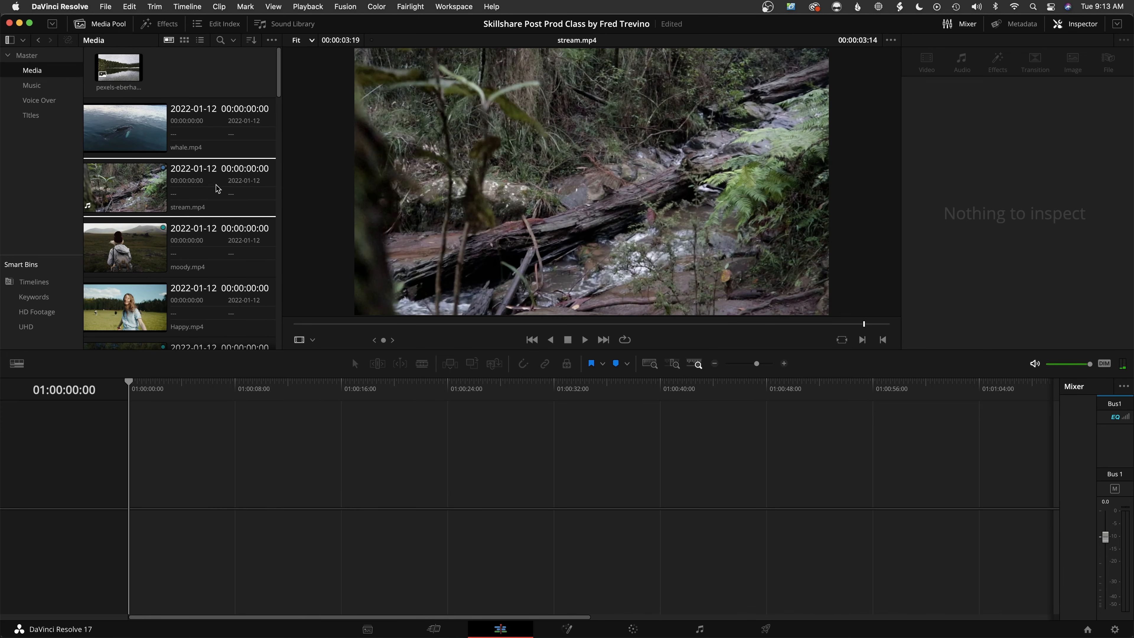
scroll(217, 187, down, 1)
scroll(215, 228, up, 1)
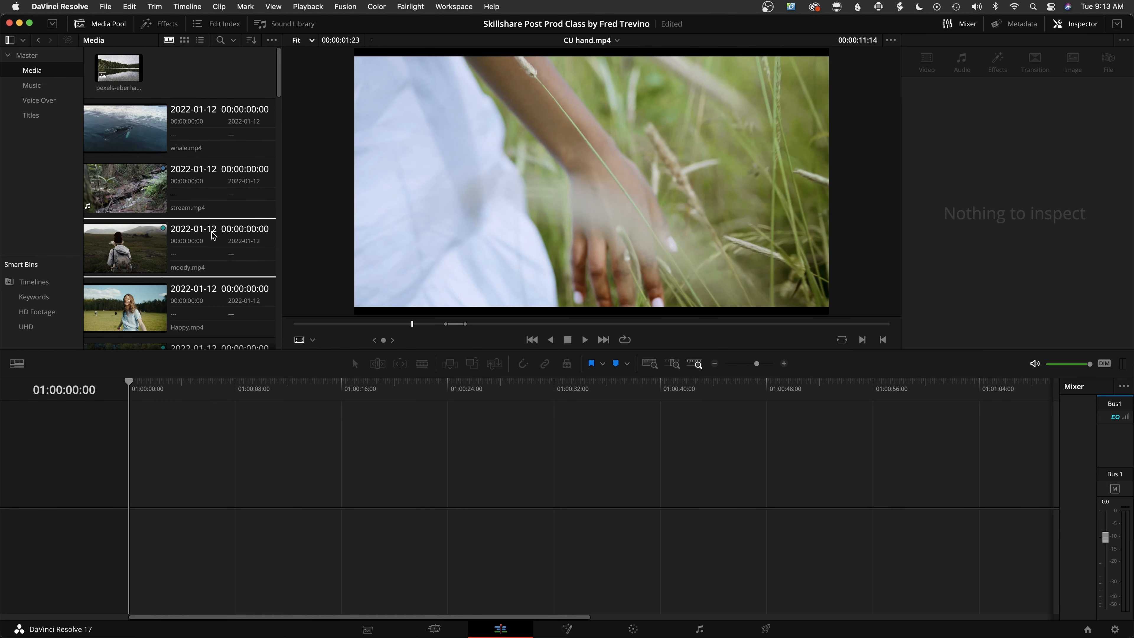
Return the Media bin to thumbnail view and slightly enlarge the clip thumbnails
click(184, 40)
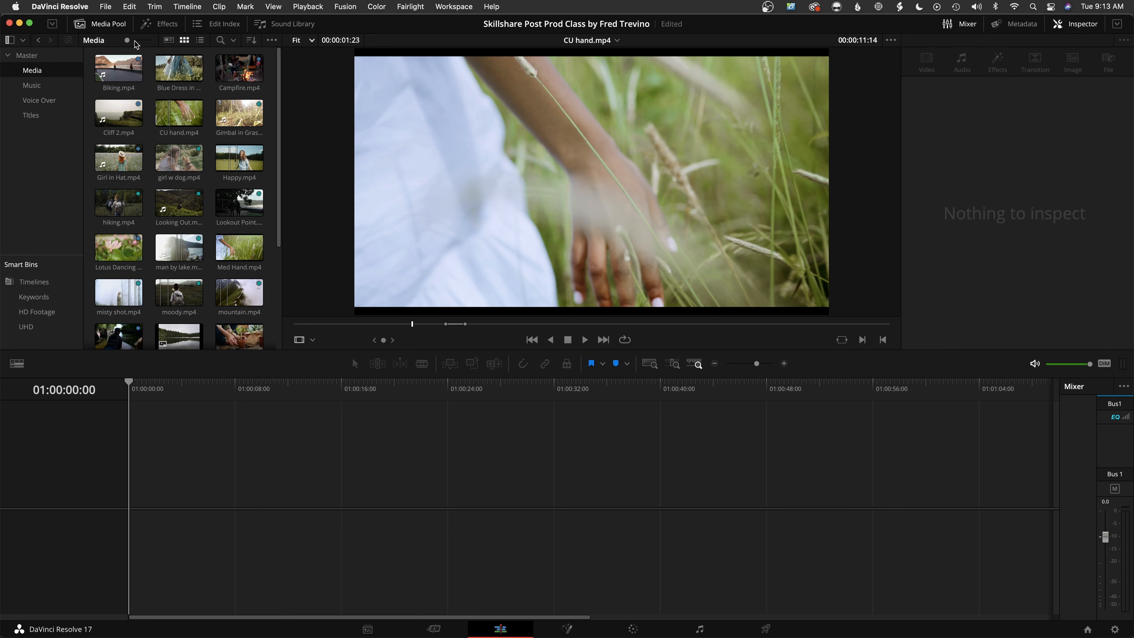
mouse_move(128, 40)
mouse_down()
mouse_move(148, 40)
mouse_move(128, 43)
mouse_up()
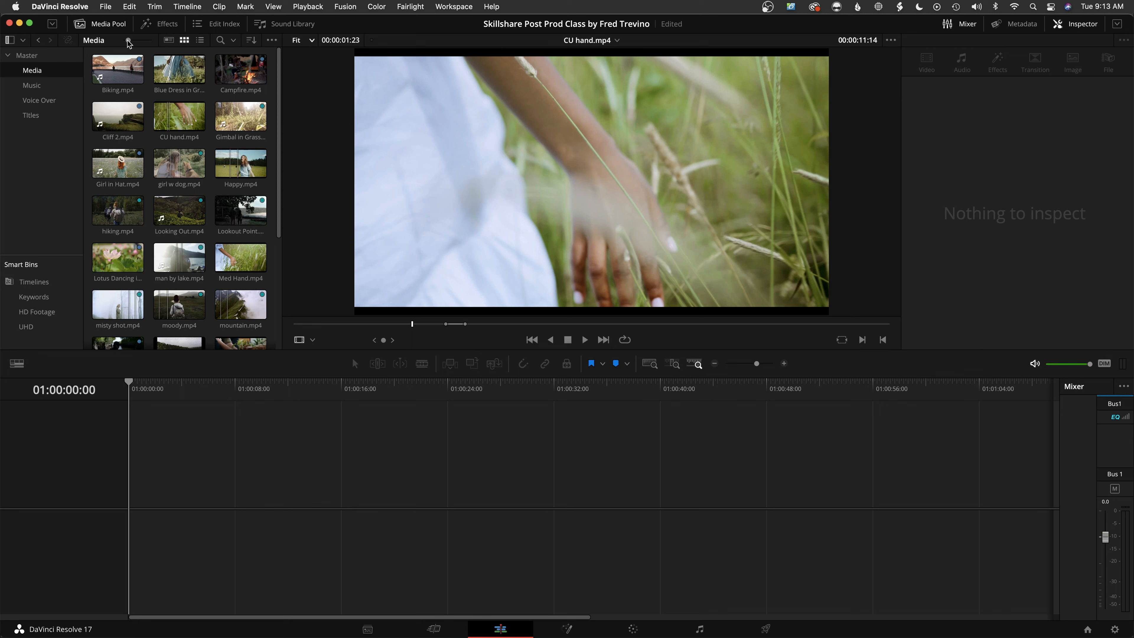
Hide and restore the bin list, and expand the media pool to full height and shrink it back
click(9, 41)
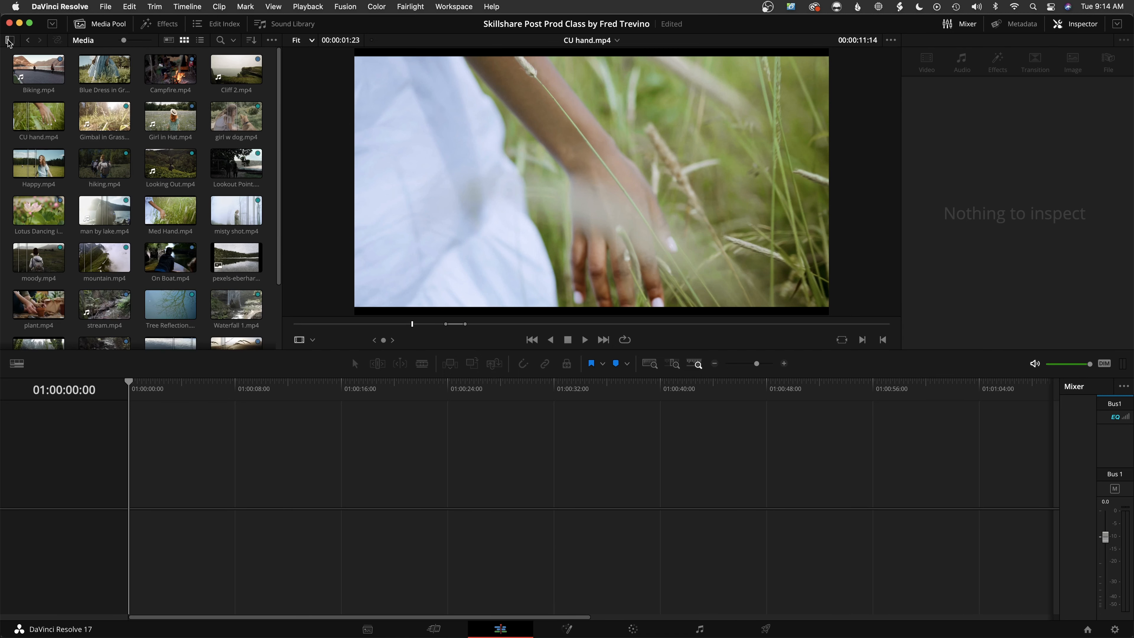
click(9, 40)
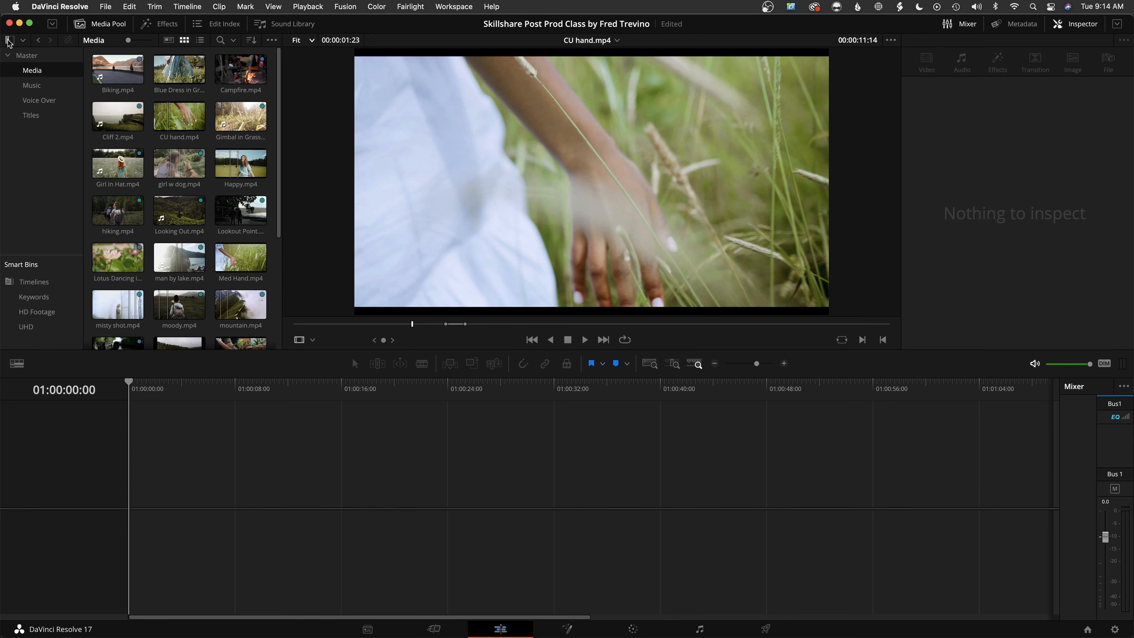
click(54, 24)
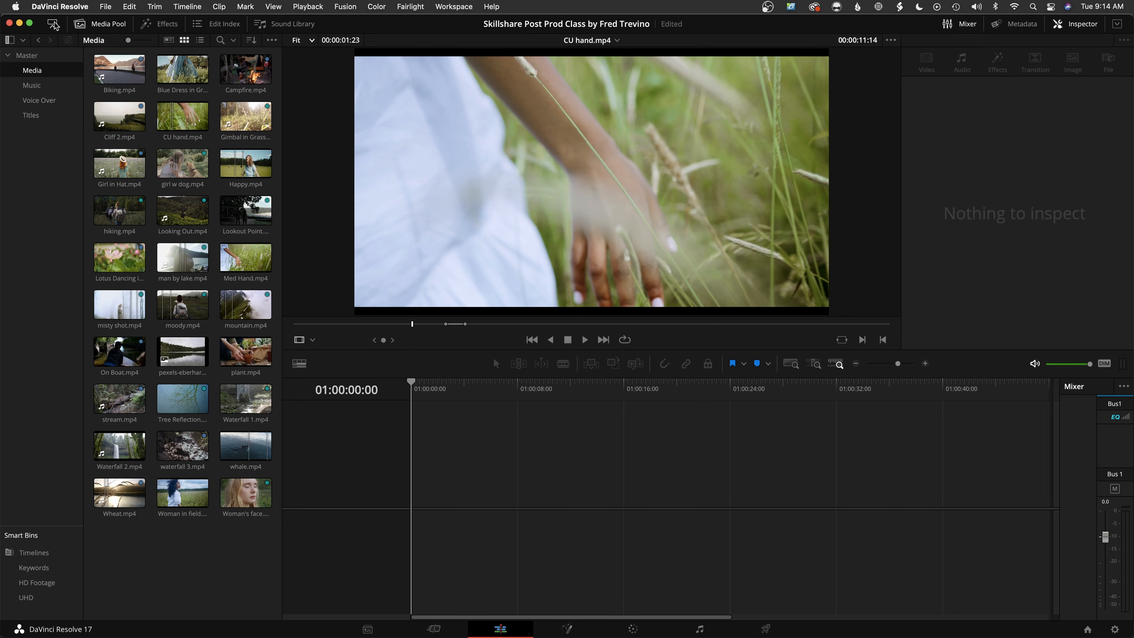
click(54, 25)
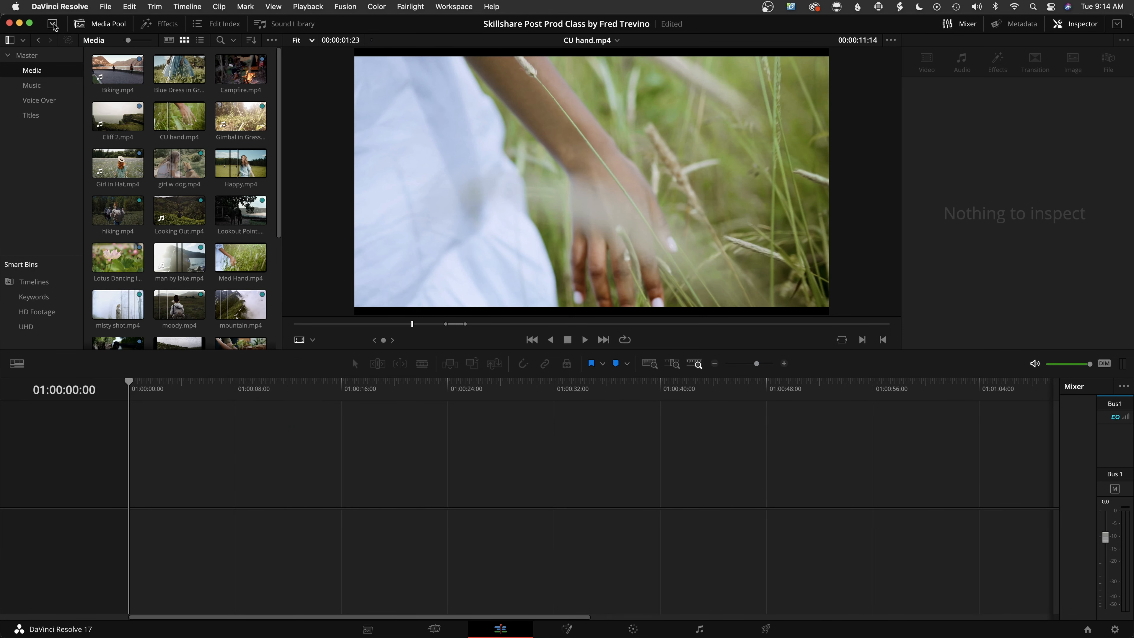
Browse the effects library's video transitions, audio transitions, titles, generators and effects
click(158, 26)
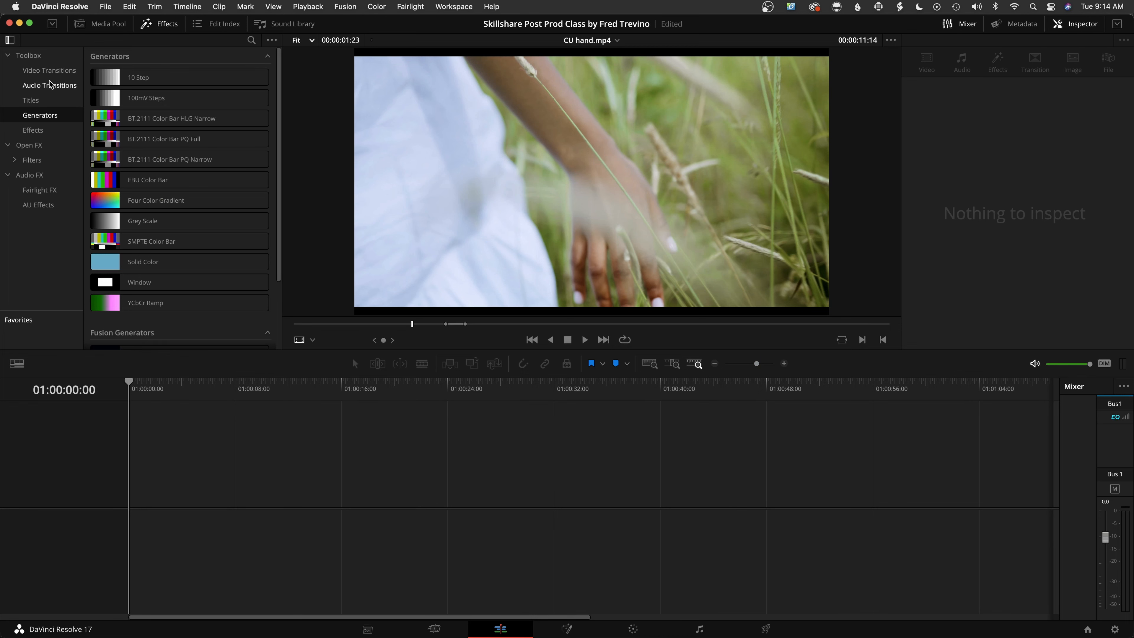
click(48, 71)
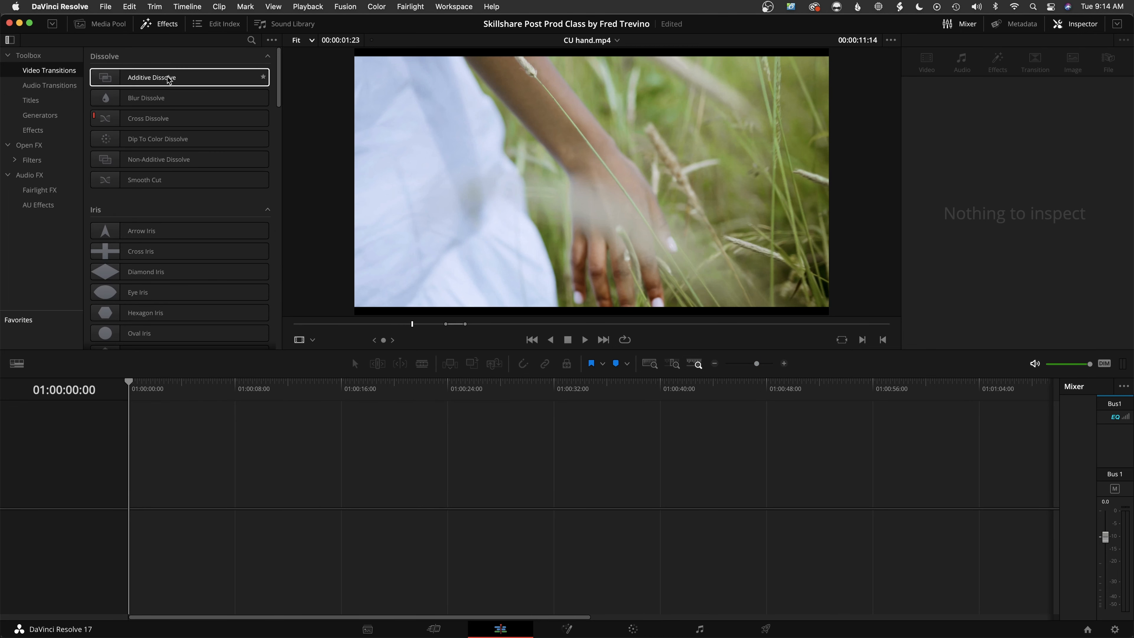
click(40, 85)
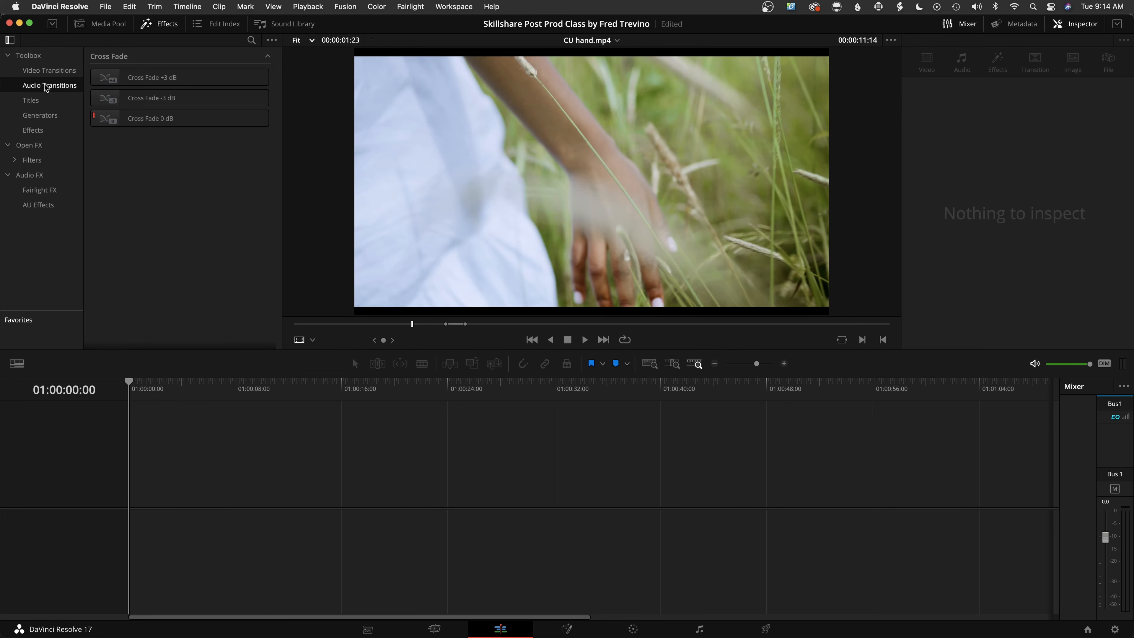
click(41, 99)
scroll(183, 162, down, 10)
scroll(184, 162, up, 10)
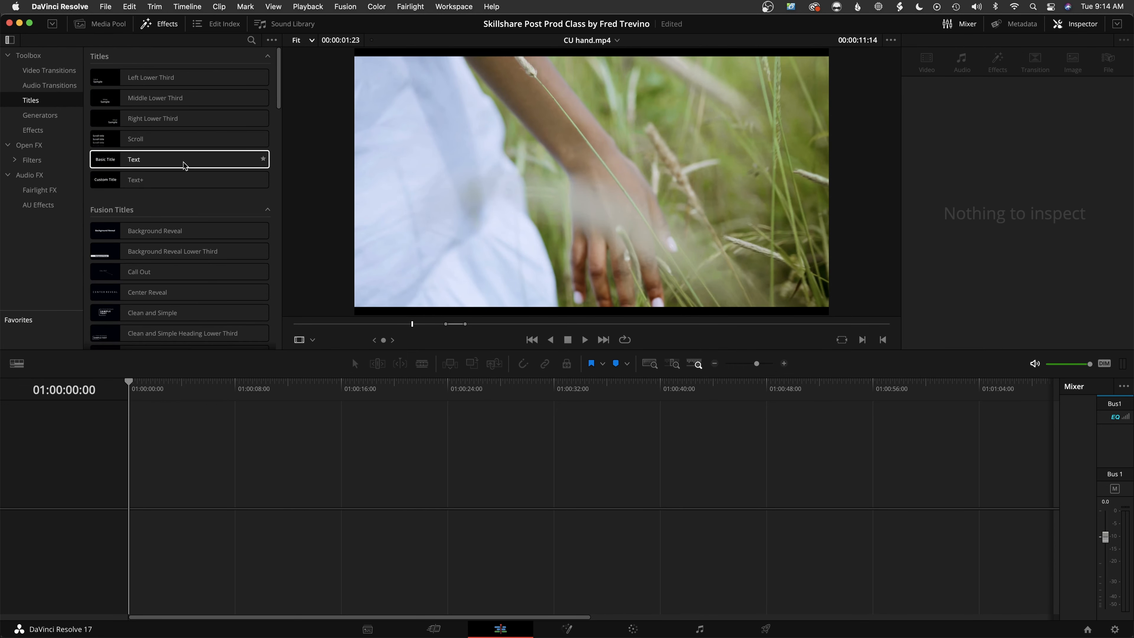
click(30, 120)
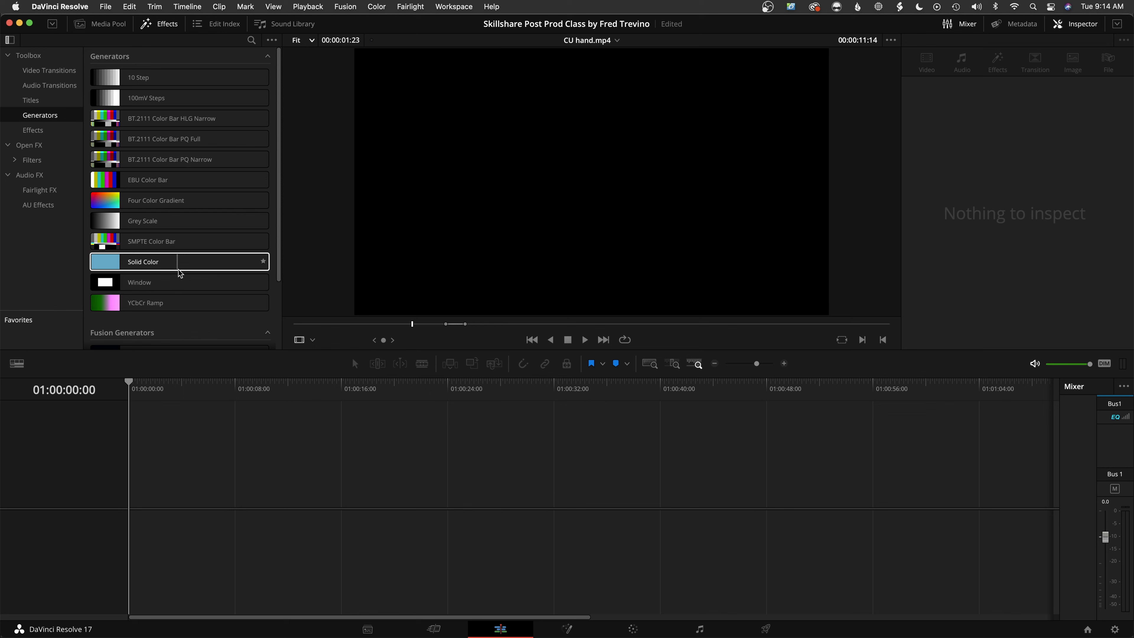
click(48, 131)
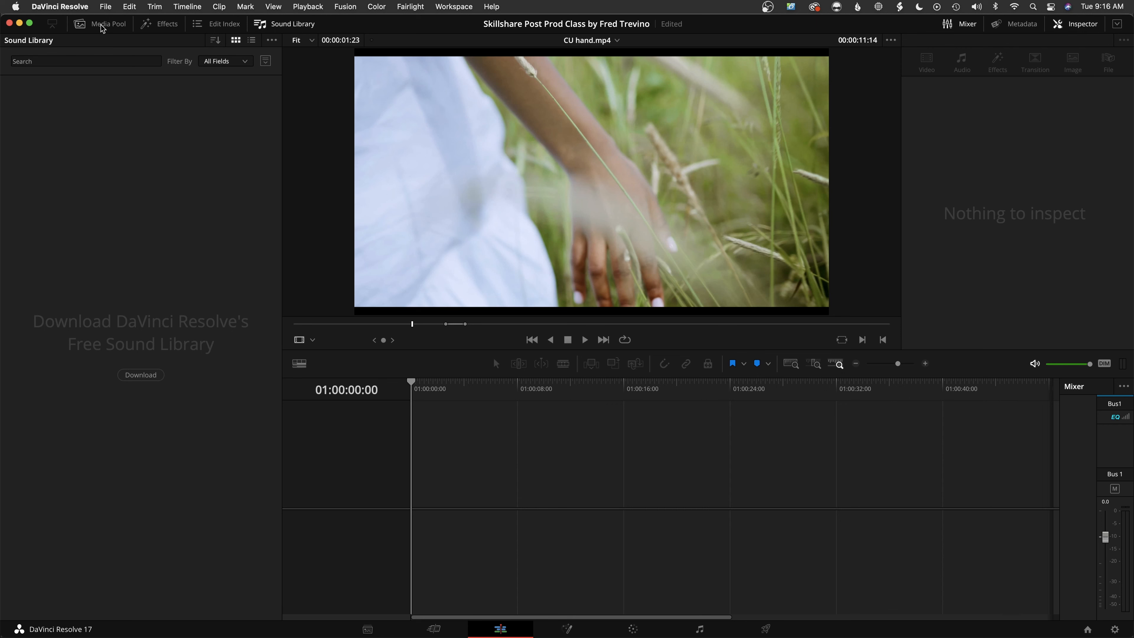
Return to the media pool and shrink it to half height above the timeline
click(102, 26)
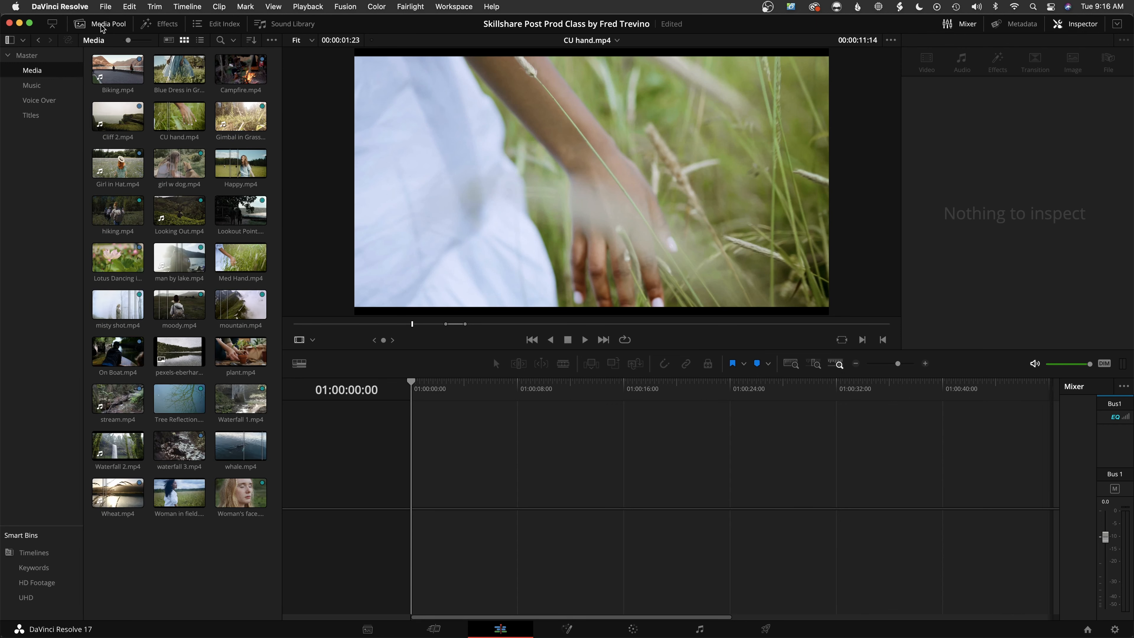
click(52, 24)
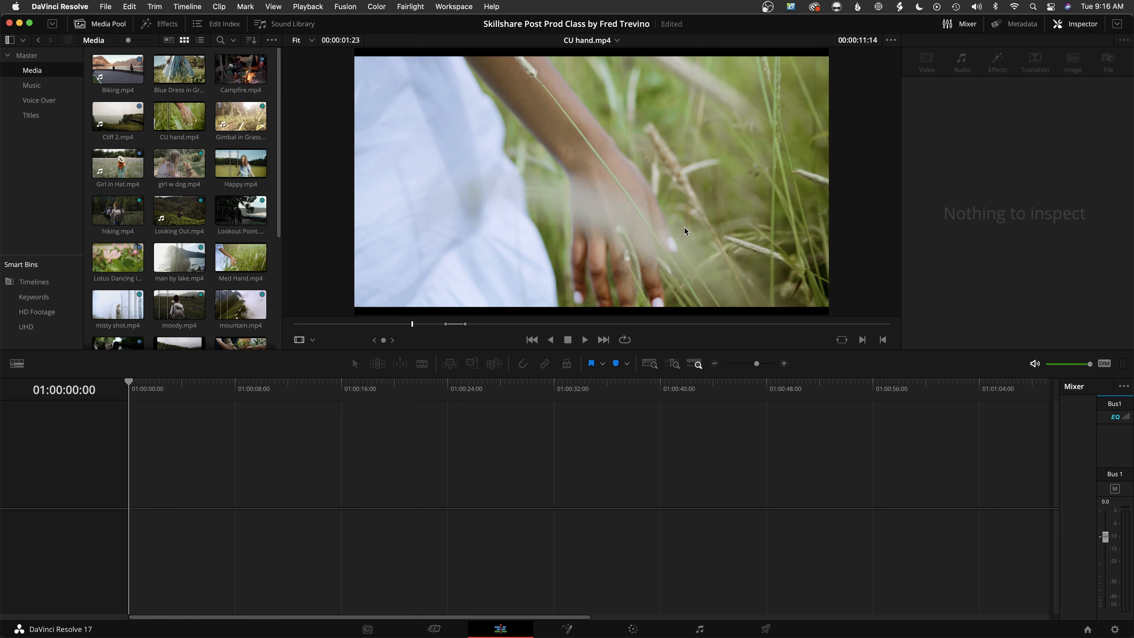
Try increasing the horizontal zoom of Happy.mp4 to 1.120 and reset it
click(259, 170)
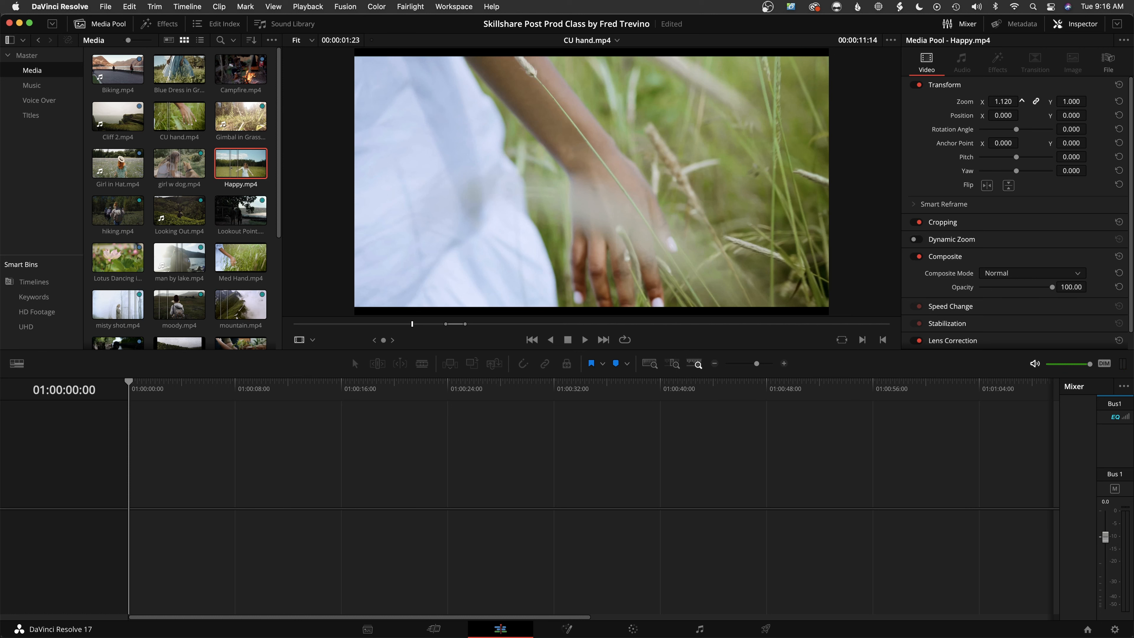
double_click(968, 102)
Try shifting Campfire.mp4 horizontally to a Position X of -40, and reset its zoom and position
click(236, 74)
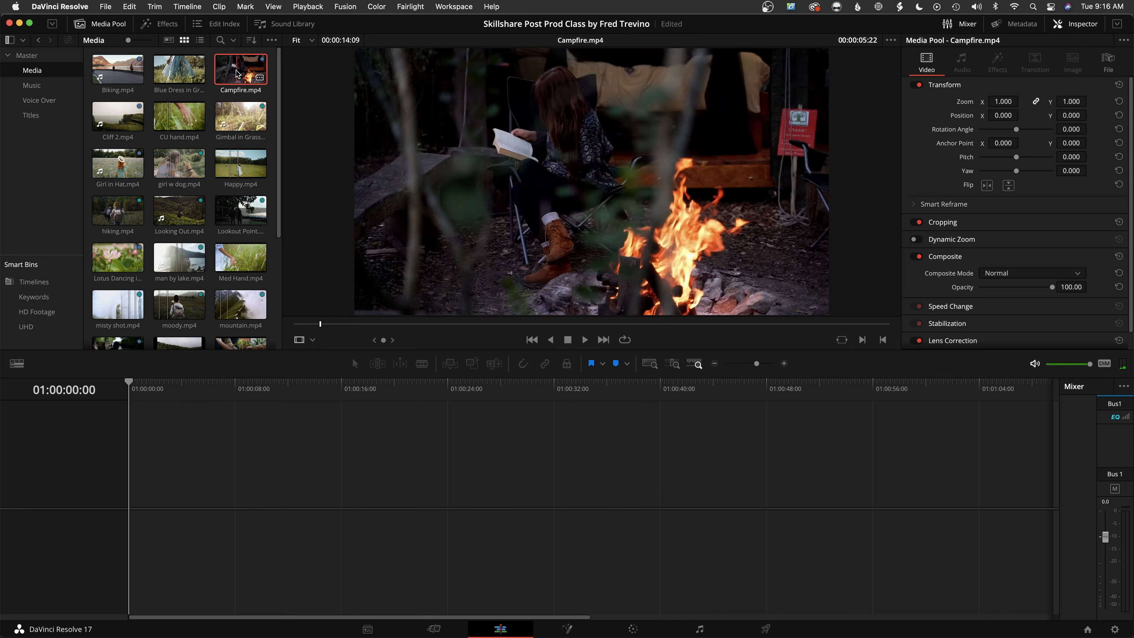
mouse_move(997, 102)
mouse_down()
mouse_move(1027, 102)
mouse_move(1021, 115)
mouse_move(998, 116)
mouse_up()
double_click(965, 102)
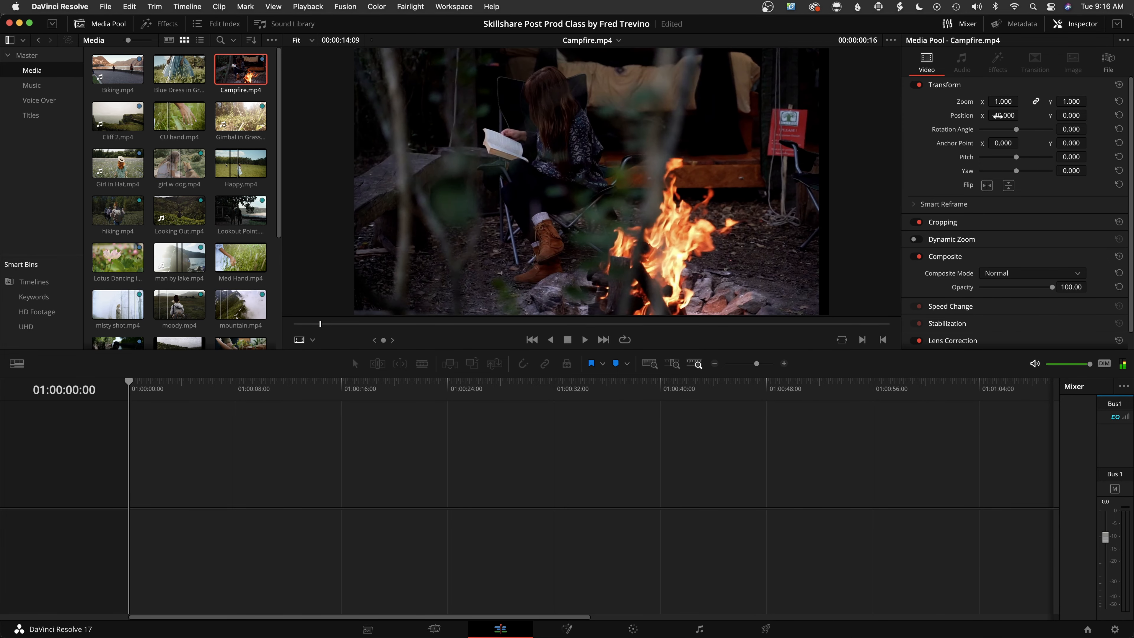
double_click(961, 116)
Try lowering the opacity of Campfire.mp4 and reset it
scroll(953, 233, down, 2)
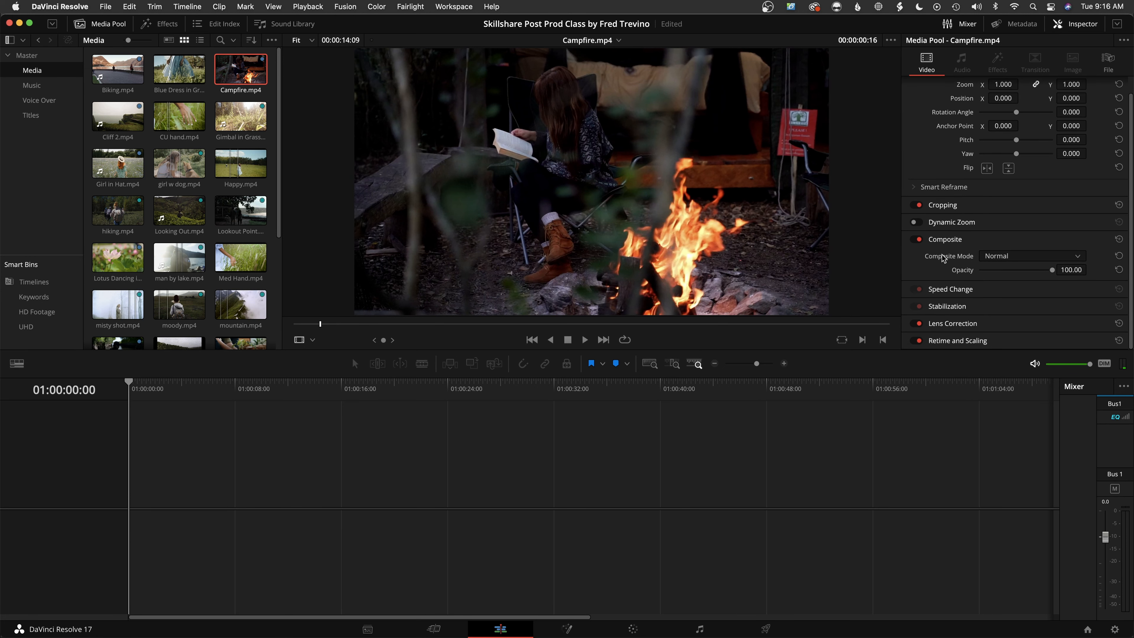
drag(1051, 270, 982, 273)
double_click(987, 270)
Show the metadata of Campfire.mp4 and Gimbal in Grass.mp4, and expand the metadata panel to full height
click(1017, 26)
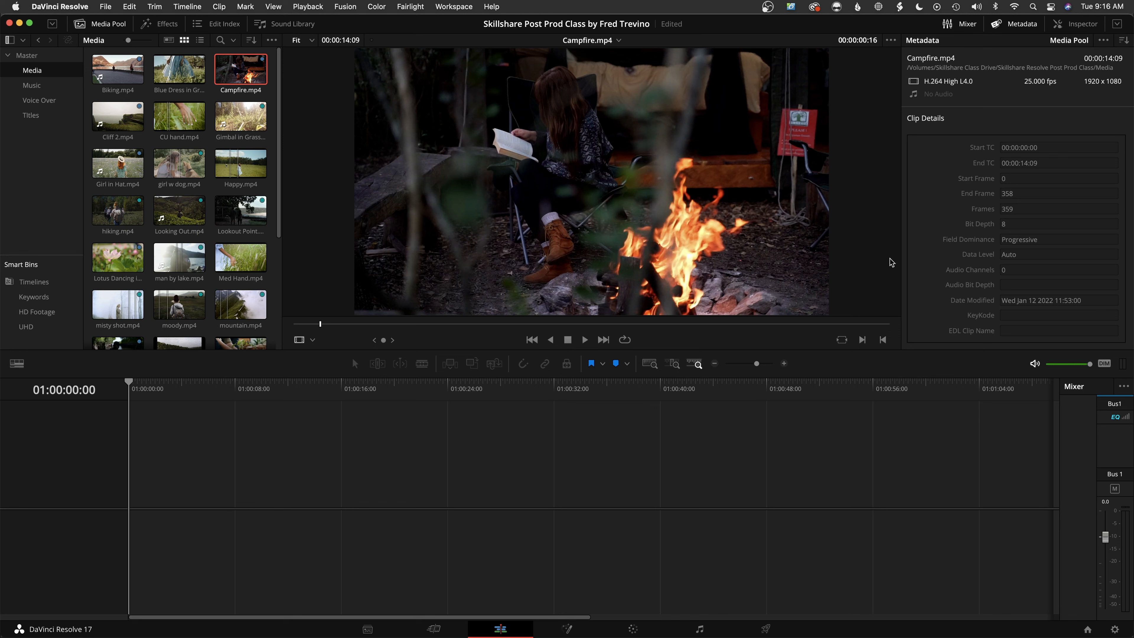
click(240, 117)
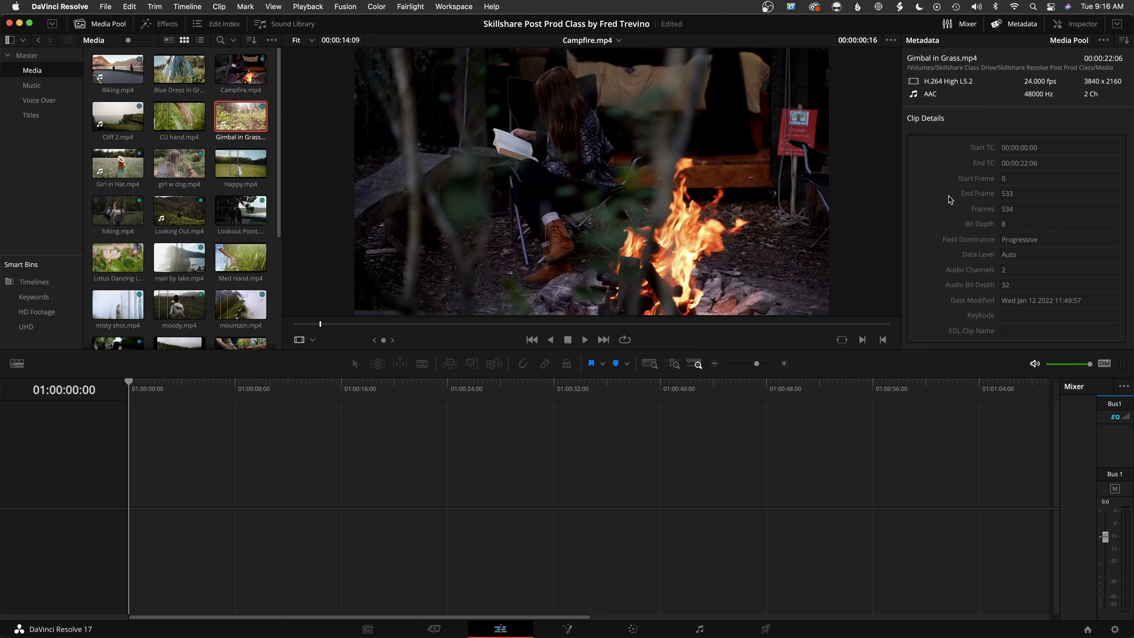
click(1116, 25)
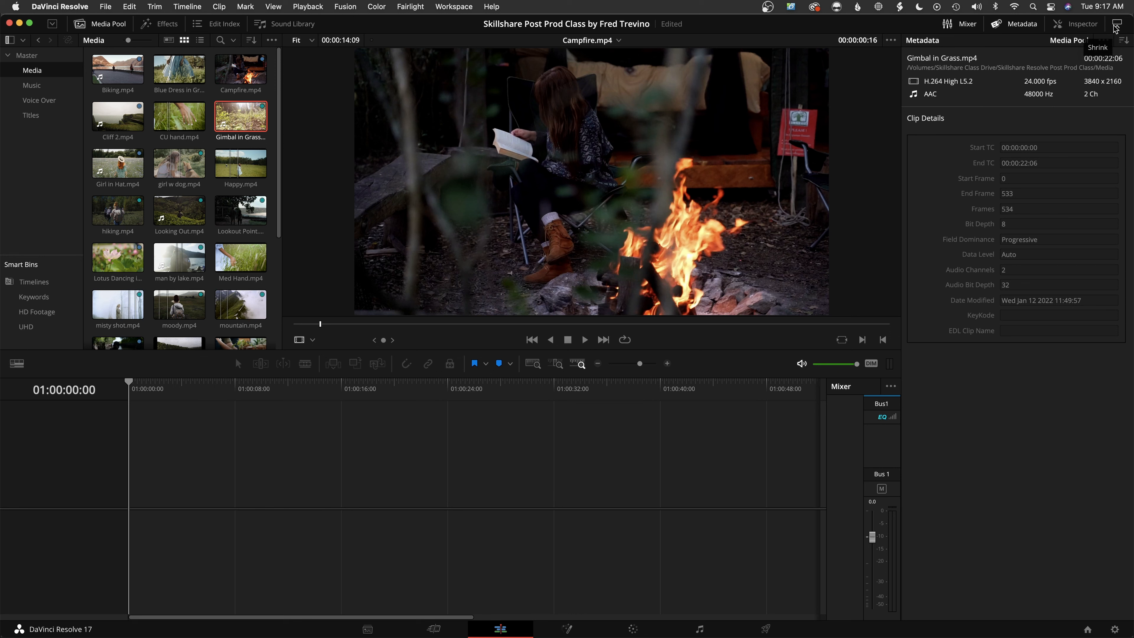
Shrink the metadata panel back to half height and briefly play Campfire.mp4 in the viewer
click(1117, 26)
click(1116, 25)
click(1116, 25)
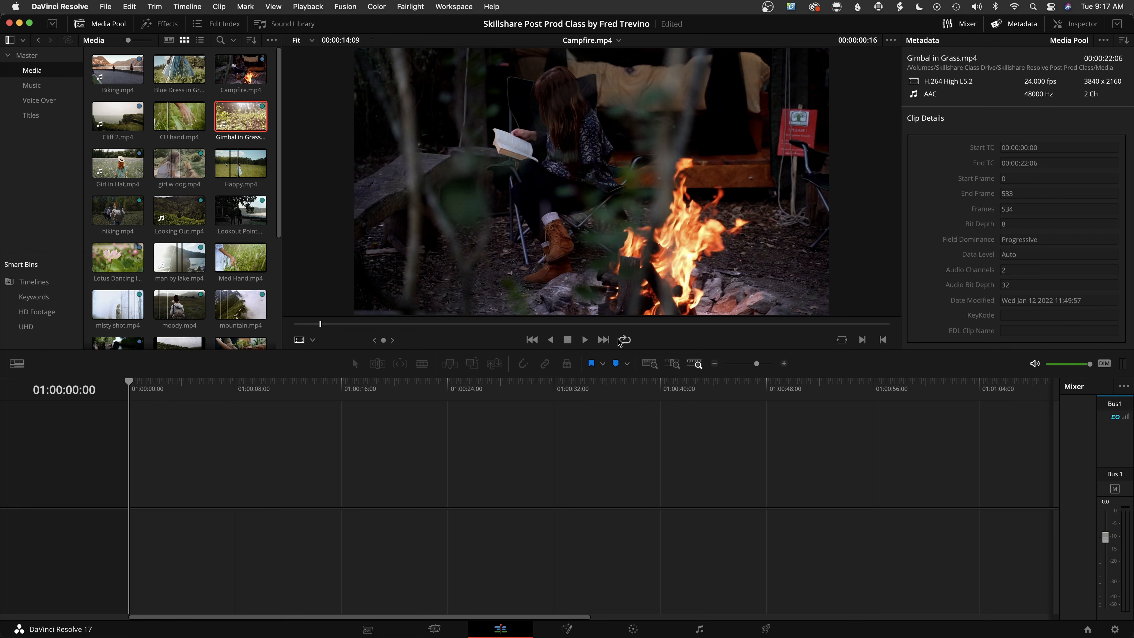
key(space)
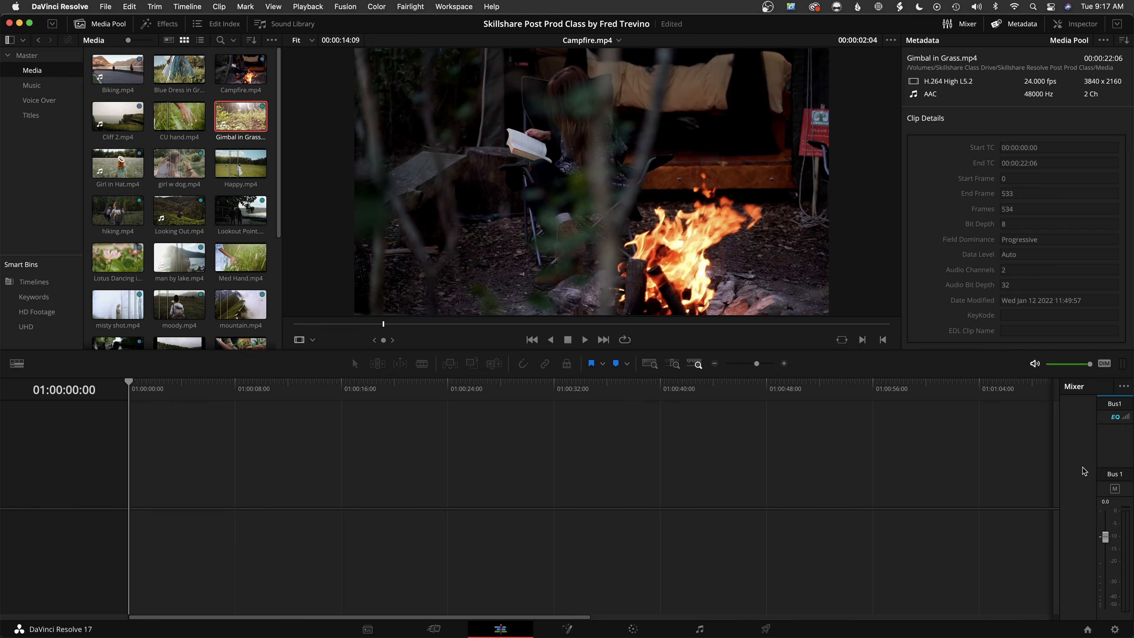
Hide and show the audio mixer, and open and close the Inspector to reveal the source and timeline viewers side by side
click(961, 28)
click(947, 25)
click(1077, 26)
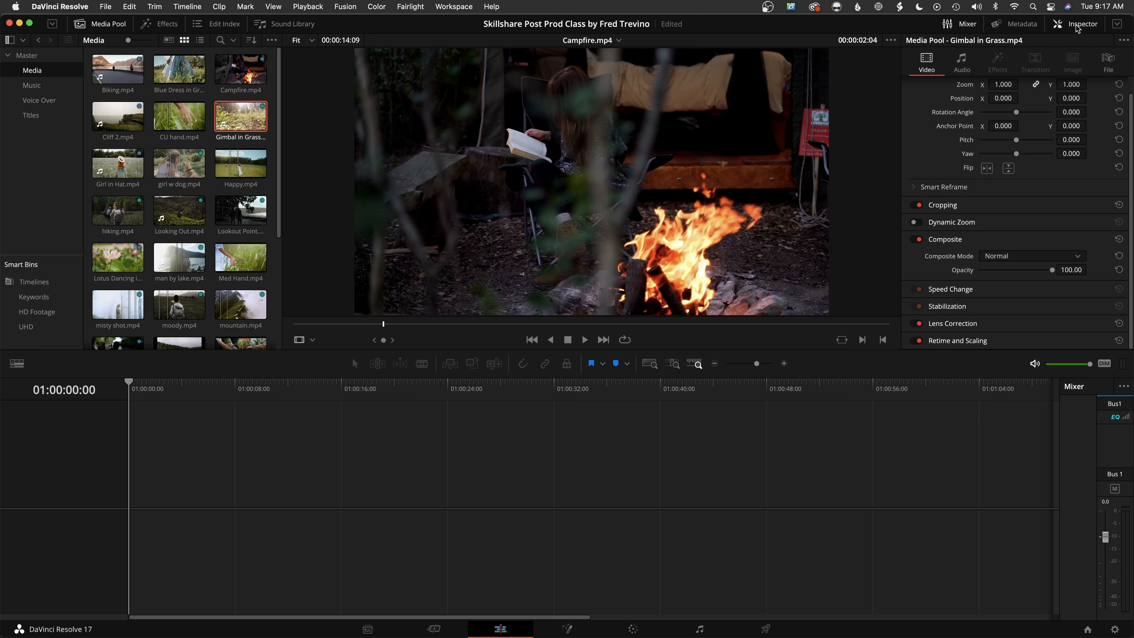
click(1077, 28)
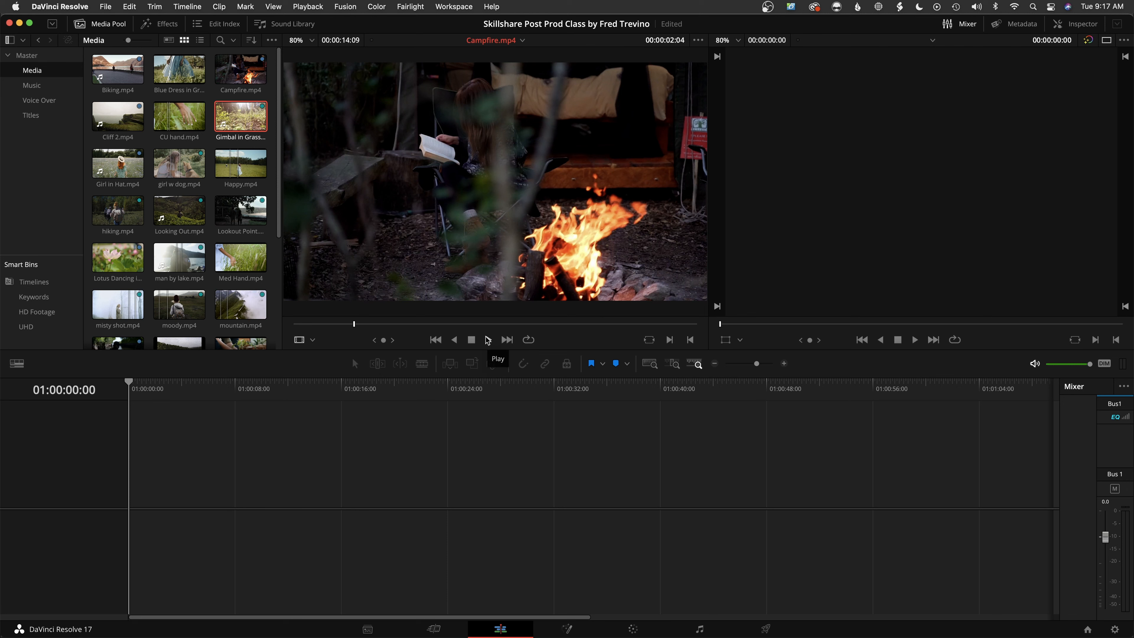
Scrub Campfire.mp4 in the source viewer, and start and stop its playback
drag(343, 322, 333, 323)
key(space)
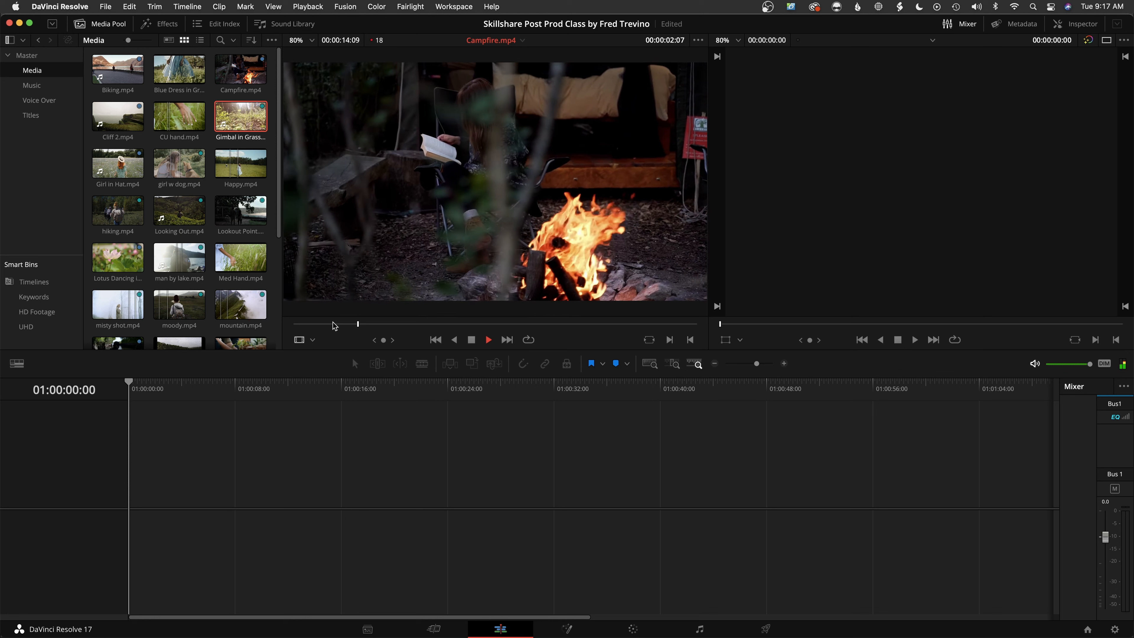
key(space)
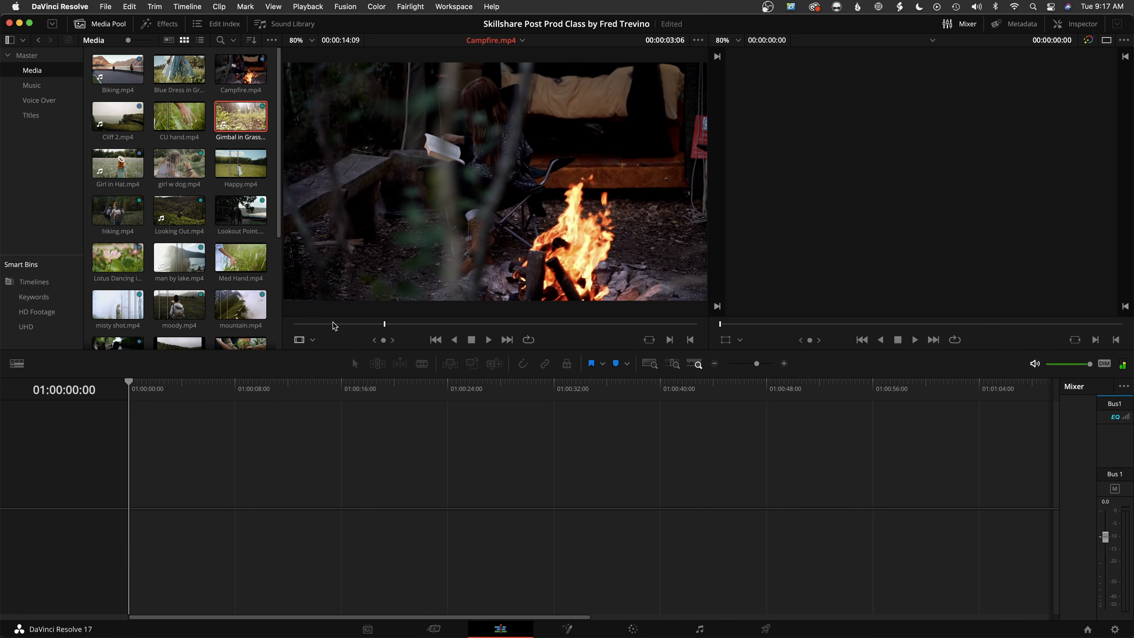
key(space)
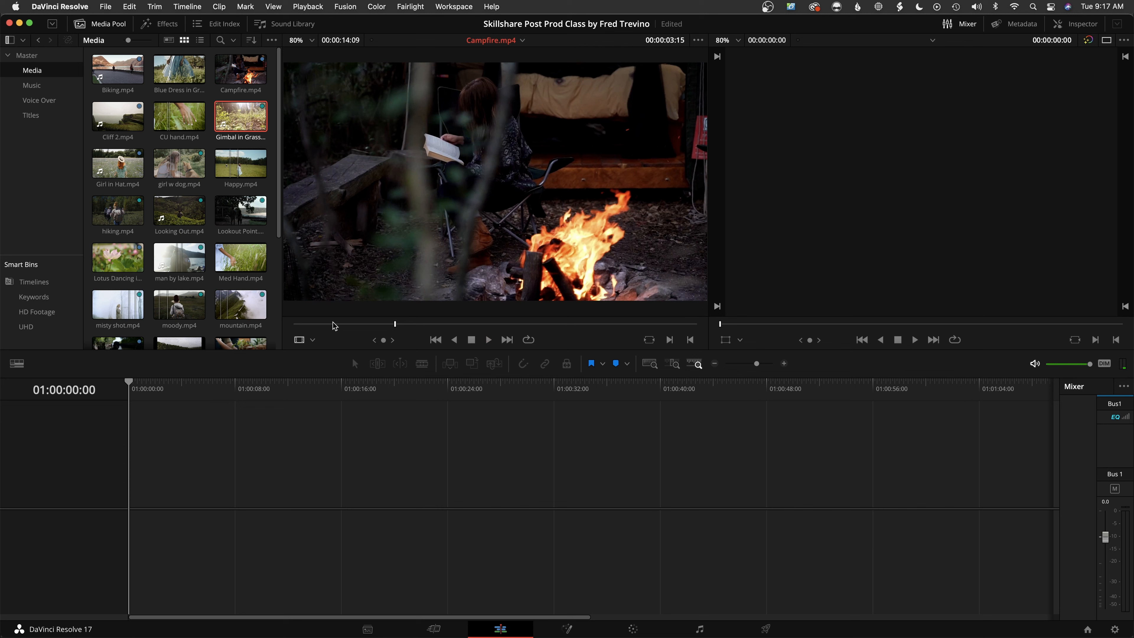
Play Campfire.mp4 in reverse, pause it, and play it forward again
key(j)
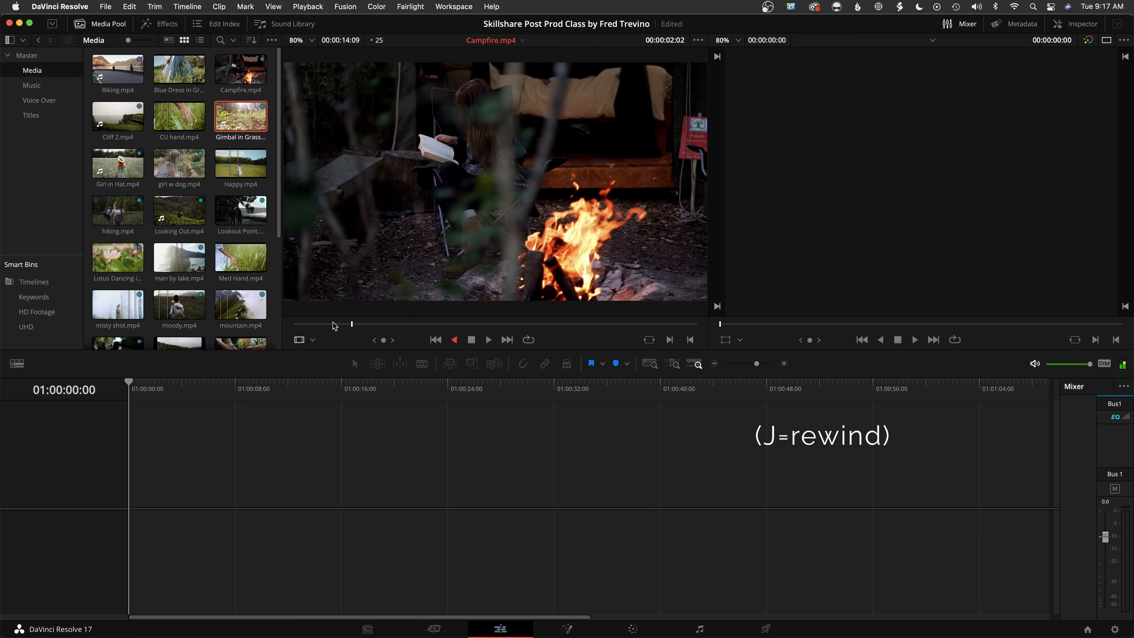
key(k)
key(l)
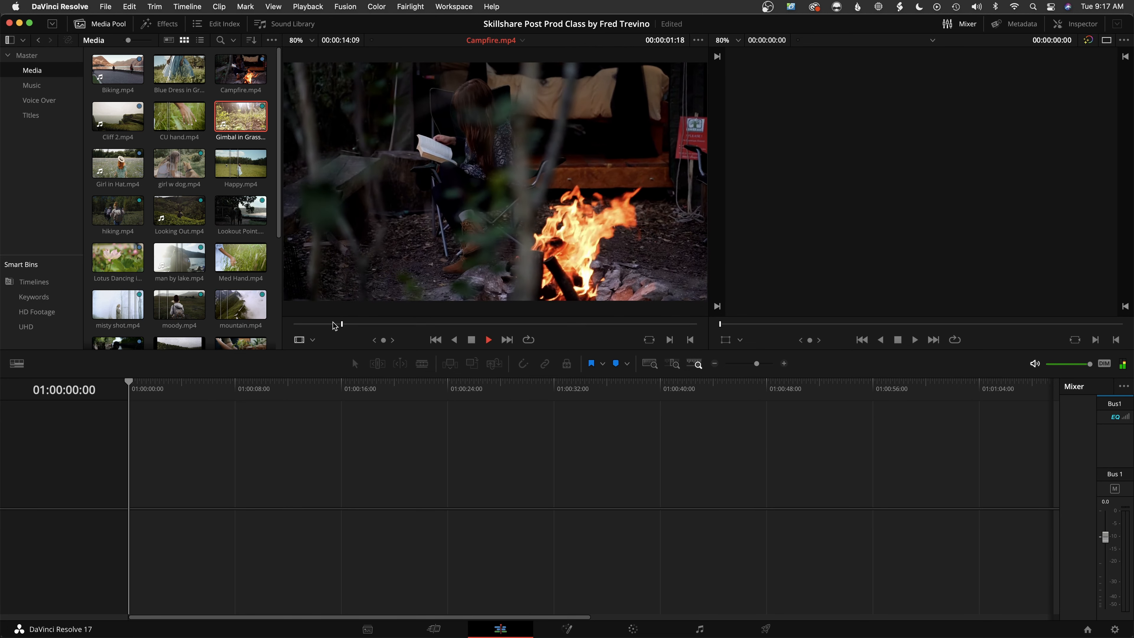
key(k)
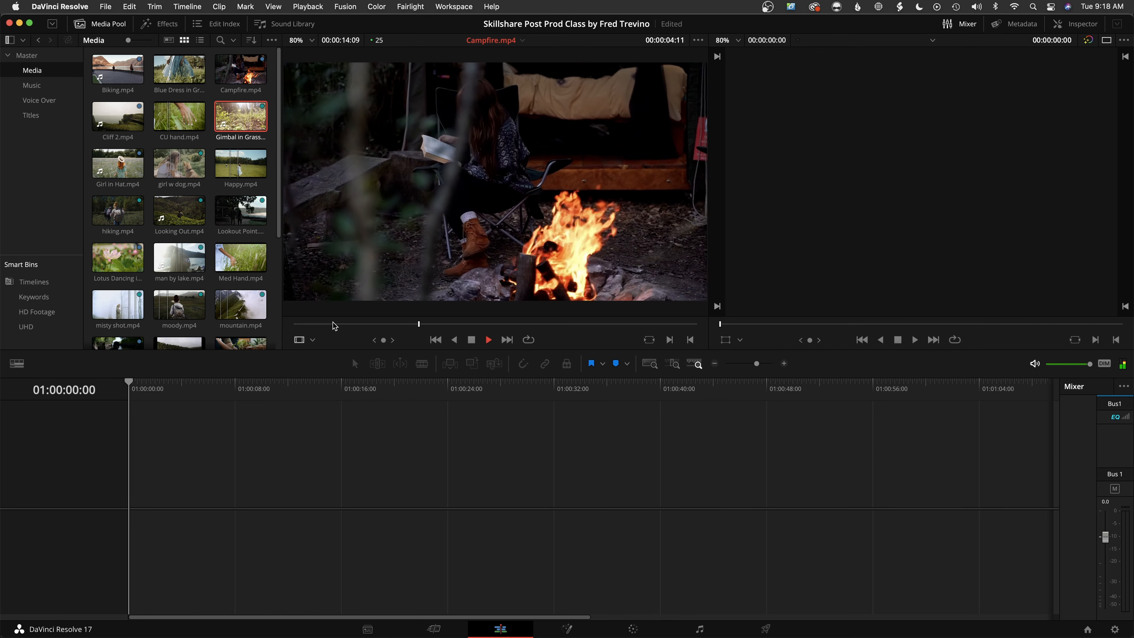
Shuttle Campfire.mp4 forward at up to 4x speed and backward at up to 8x speed, and stop playback
key(l)
key(l)
key(l)
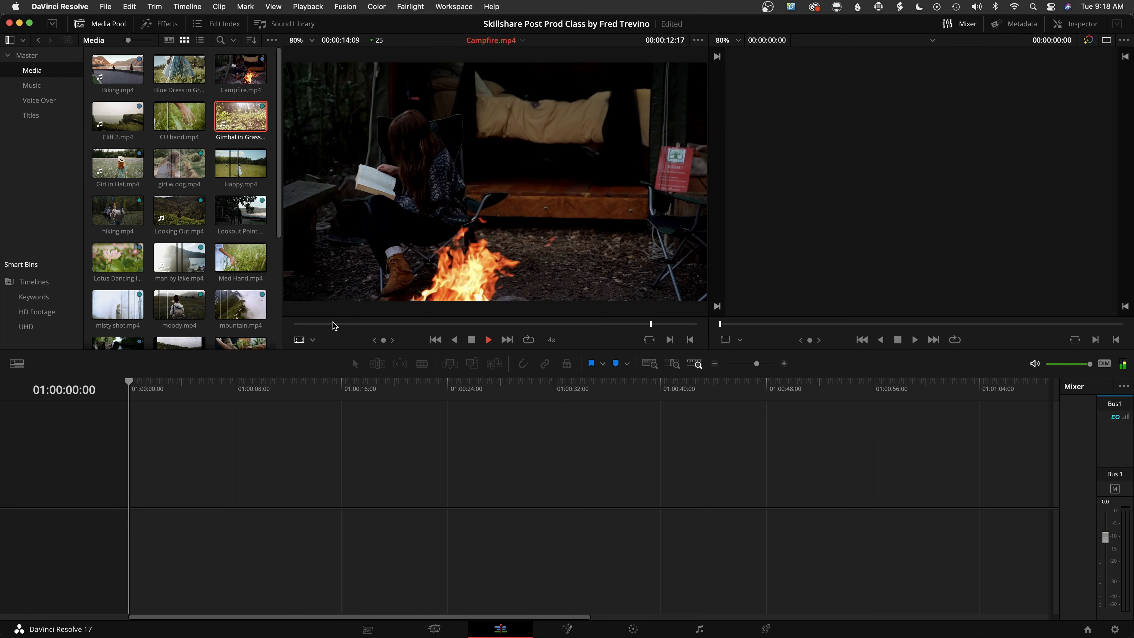
key(j)
key(j)
key(j)
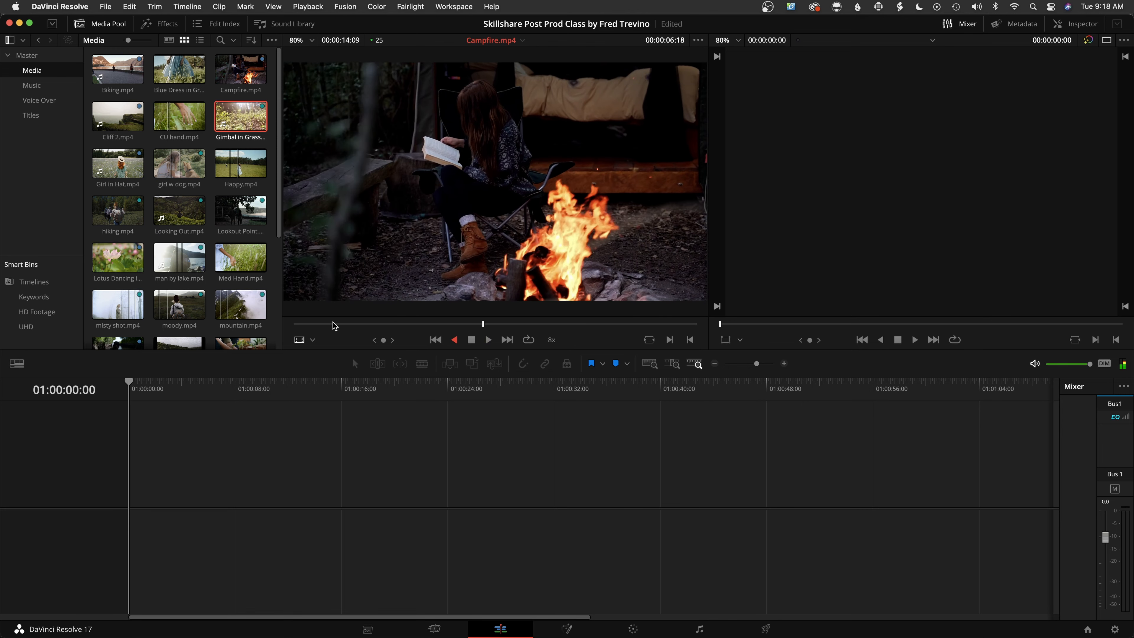
key(k)
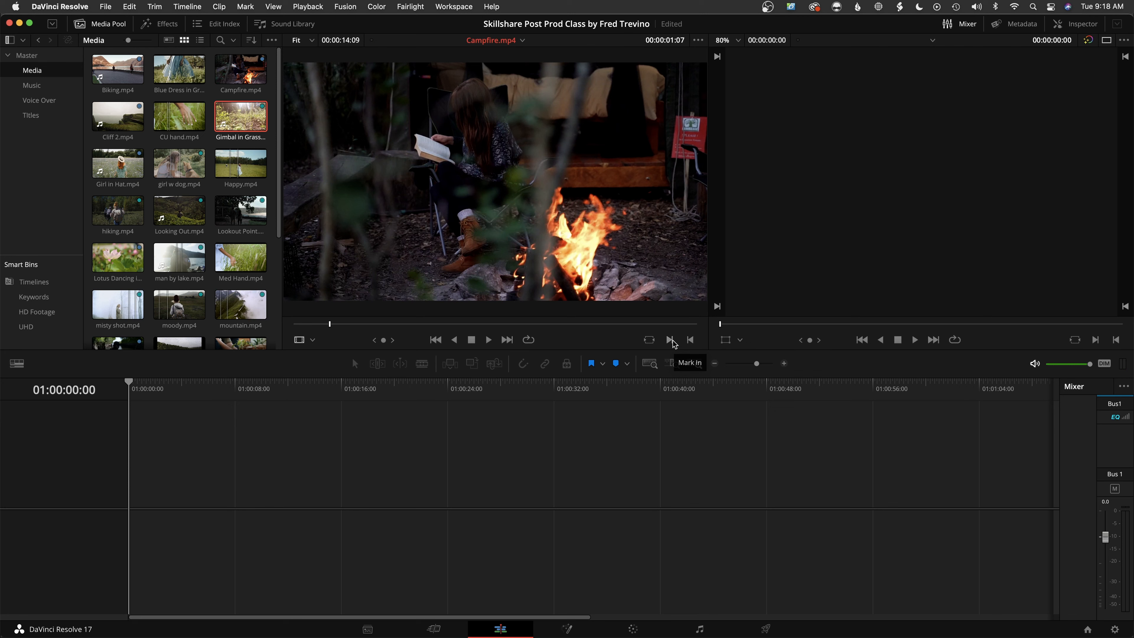
Mark an in point at 00:00:01:23 and an out point at 00:00:03:03 on Campfire.mp4, and clear both
click(347, 322)
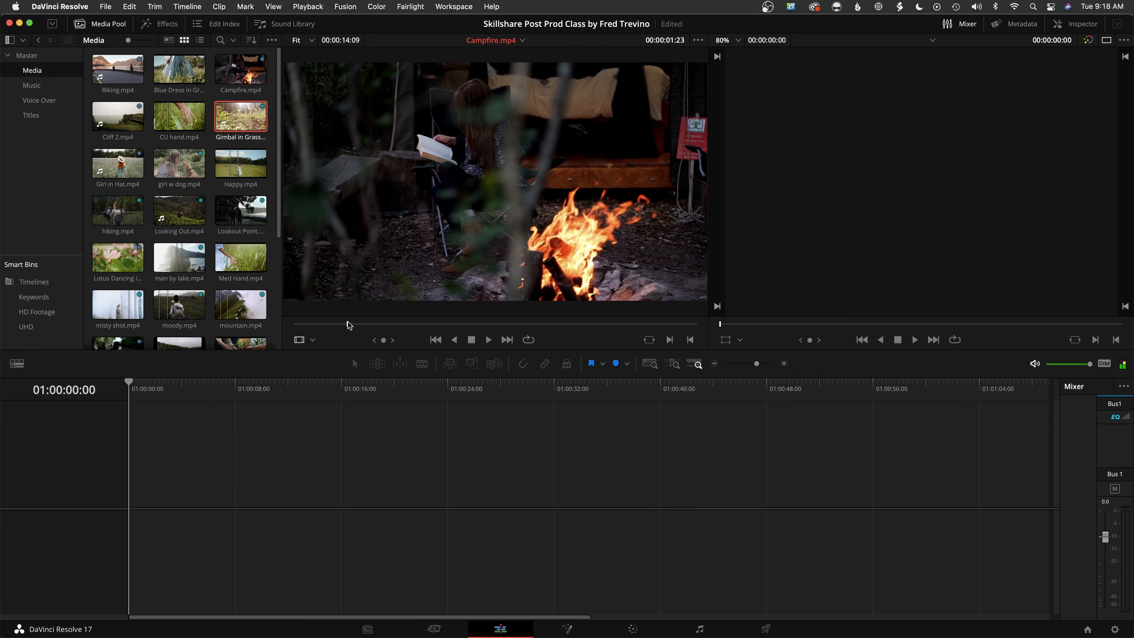
key(i)
key(space)
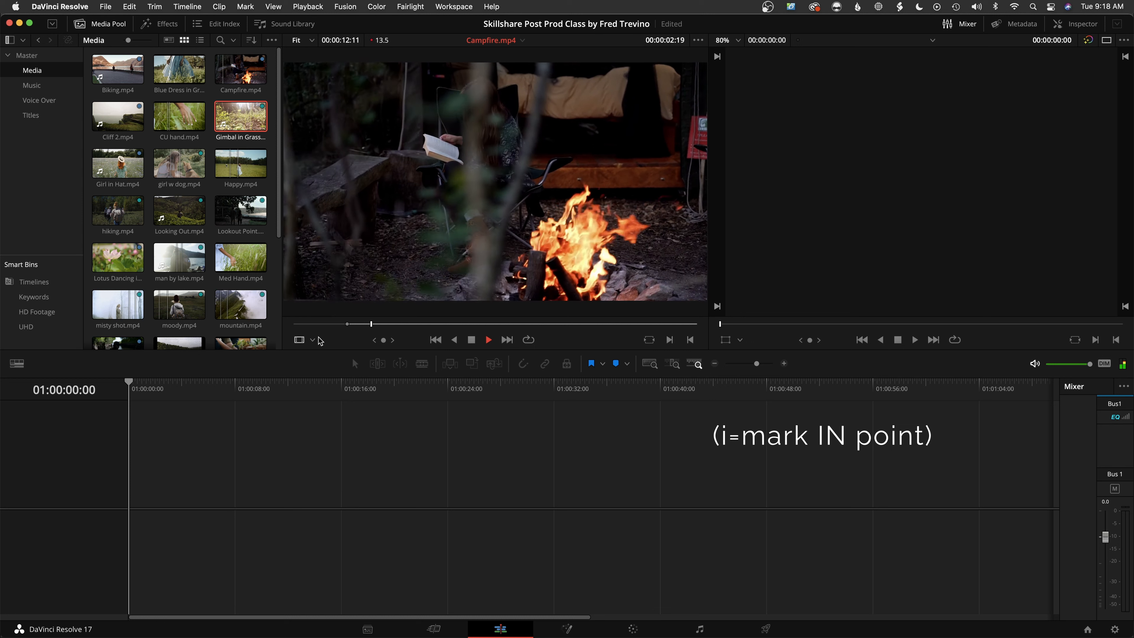
key(space)
key(o)
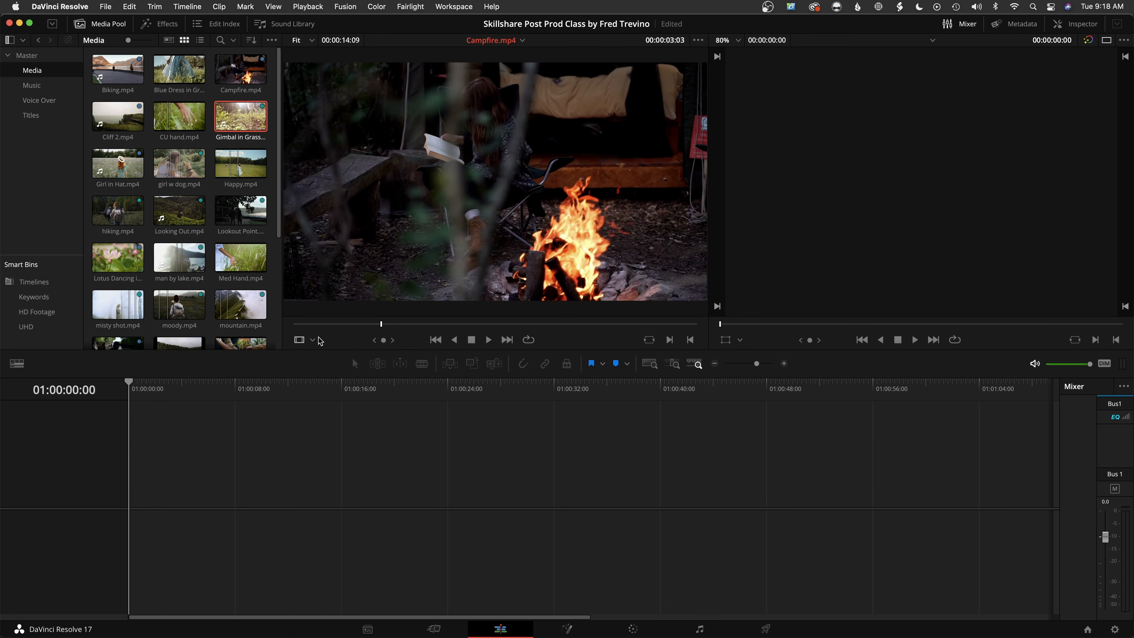
key(alt+x)
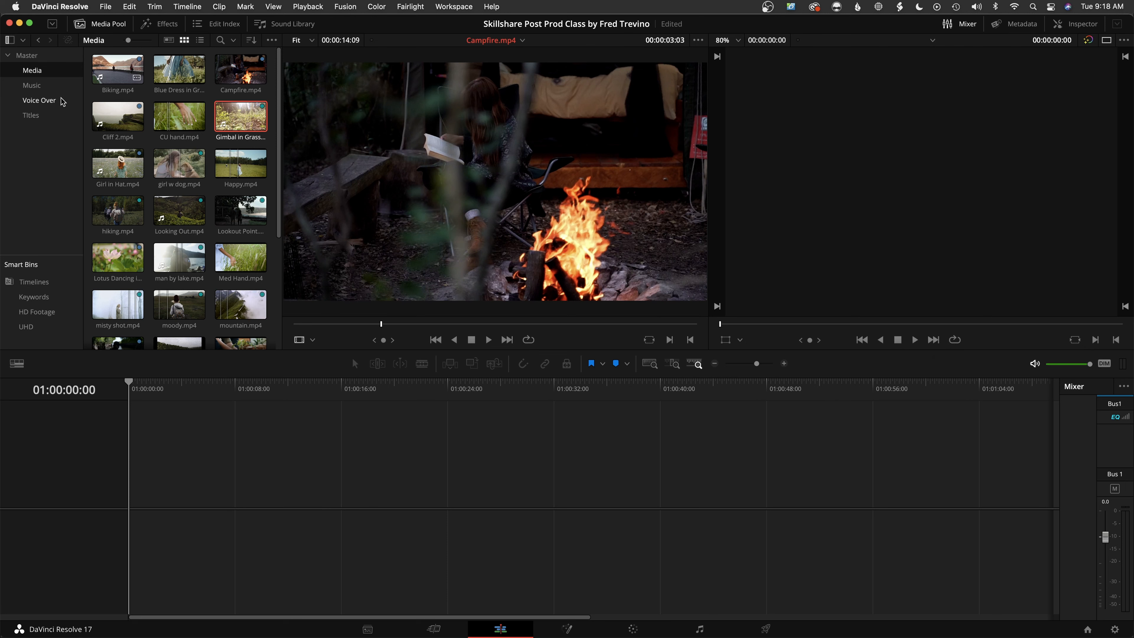
Load a-new-home-max-ll-musicbed.wav from the Music bin into the source viewer and scrub its waveform to 00:00:29:03
click(36, 86)
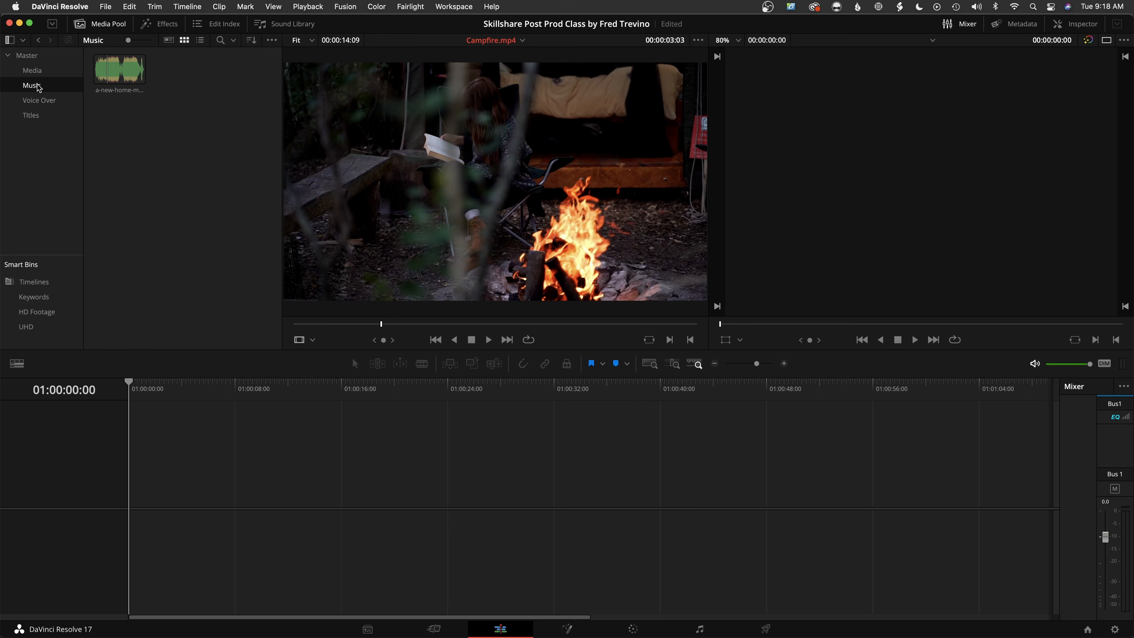
click(111, 75)
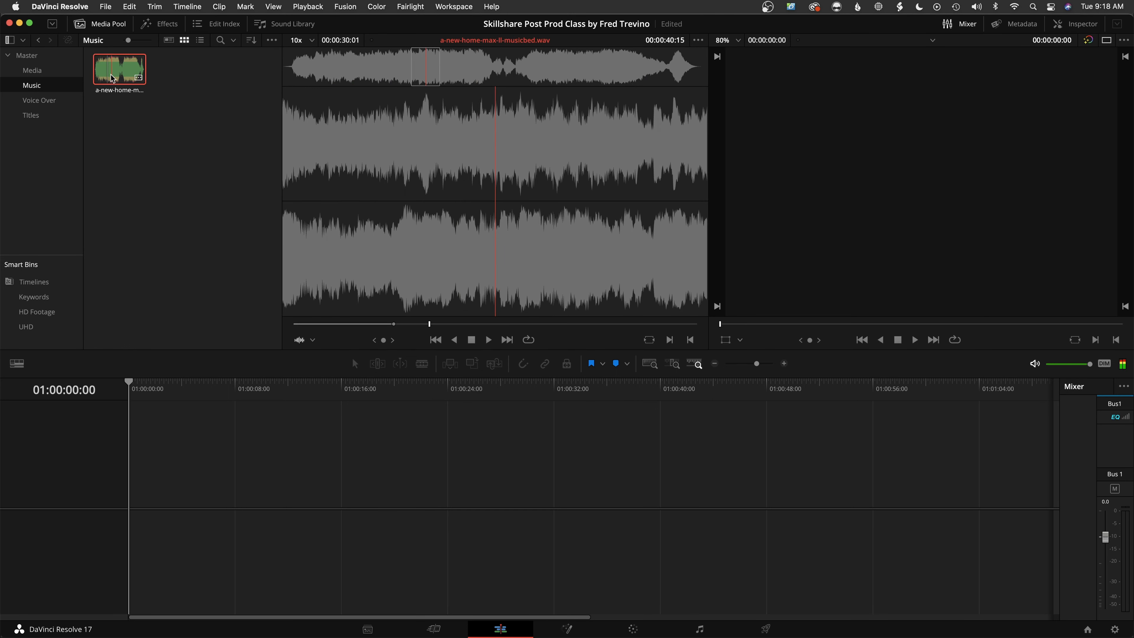
mouse_move(346, 324)
mouse_down()
mouse_move(292, 326)
mouse_move(360, 326)
mouse_up()
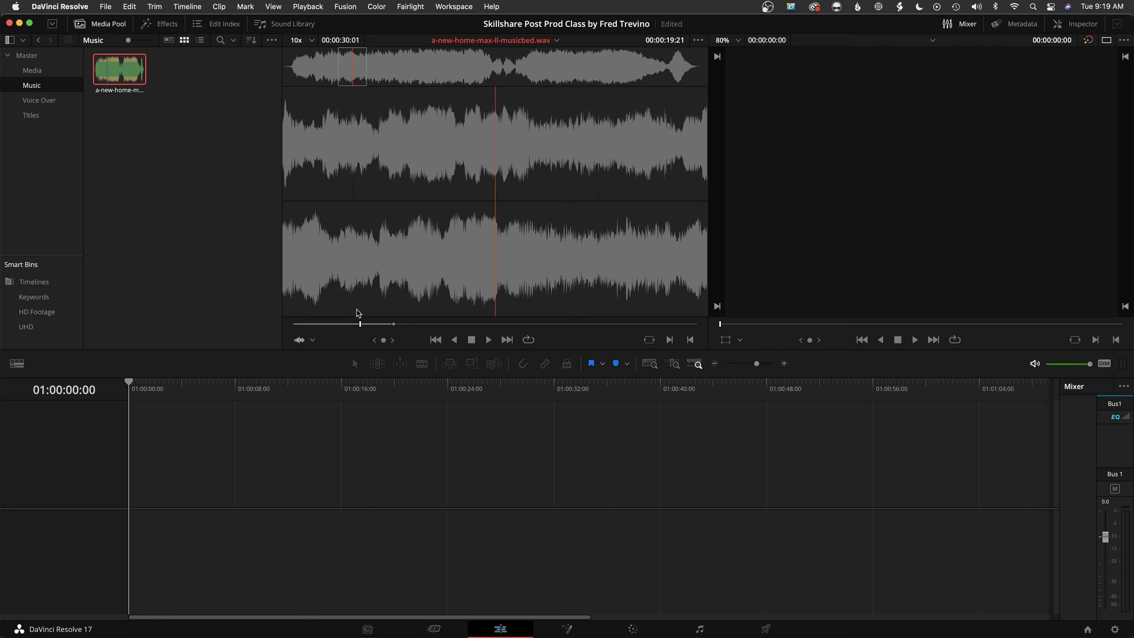
drag(365, 326, 392, 326)
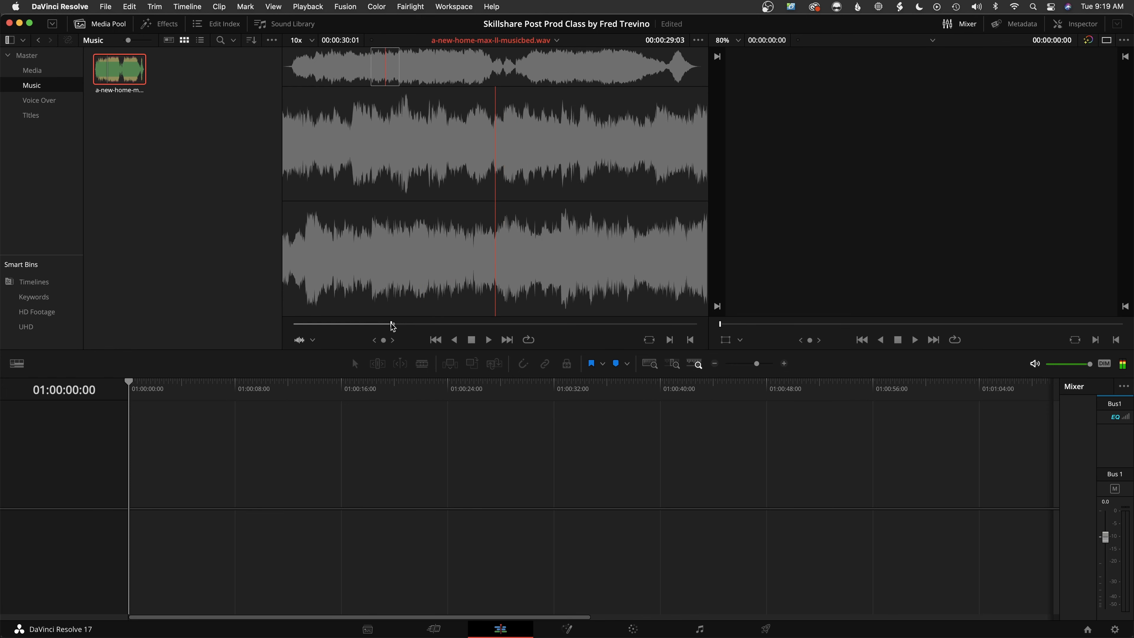
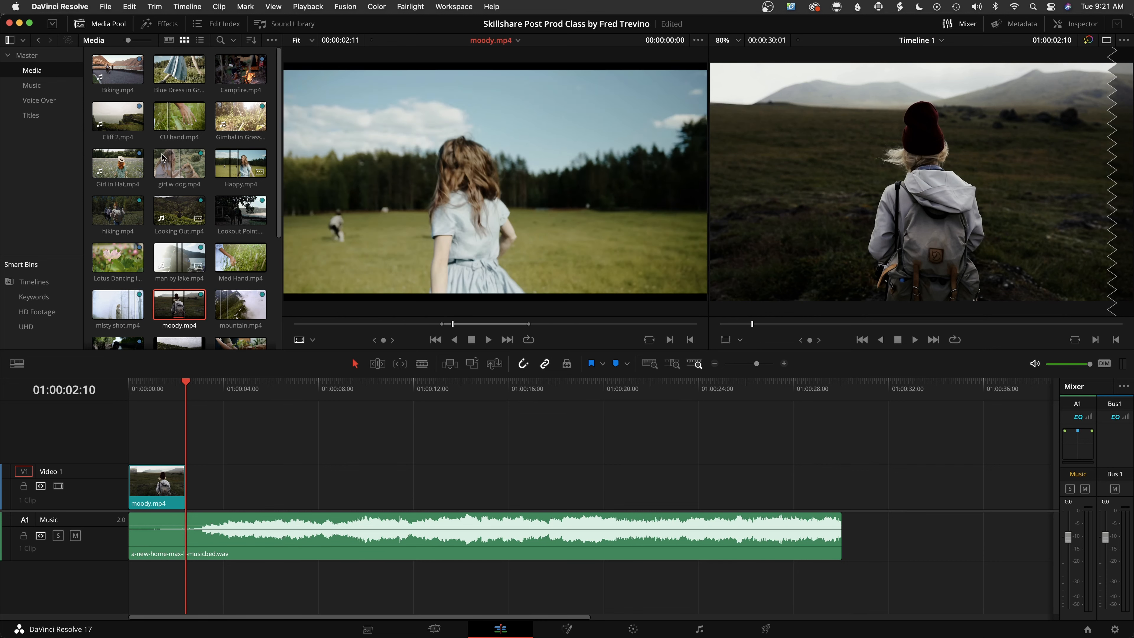
Mark CU hand.mp4 from 00:00:21:09 to 00:00:23:09 and place it right after moody.mp4 on Video 1
scroll(174, 250, down, 2)
scroll(174, 250, down, 3)
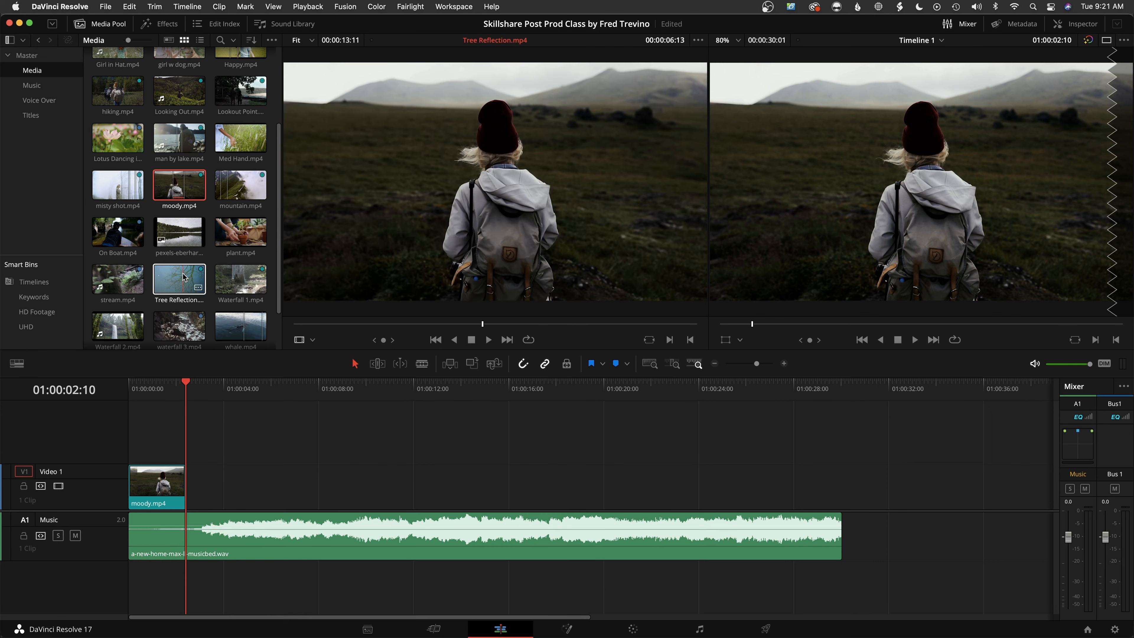
scroll(180, 272, down, 2)
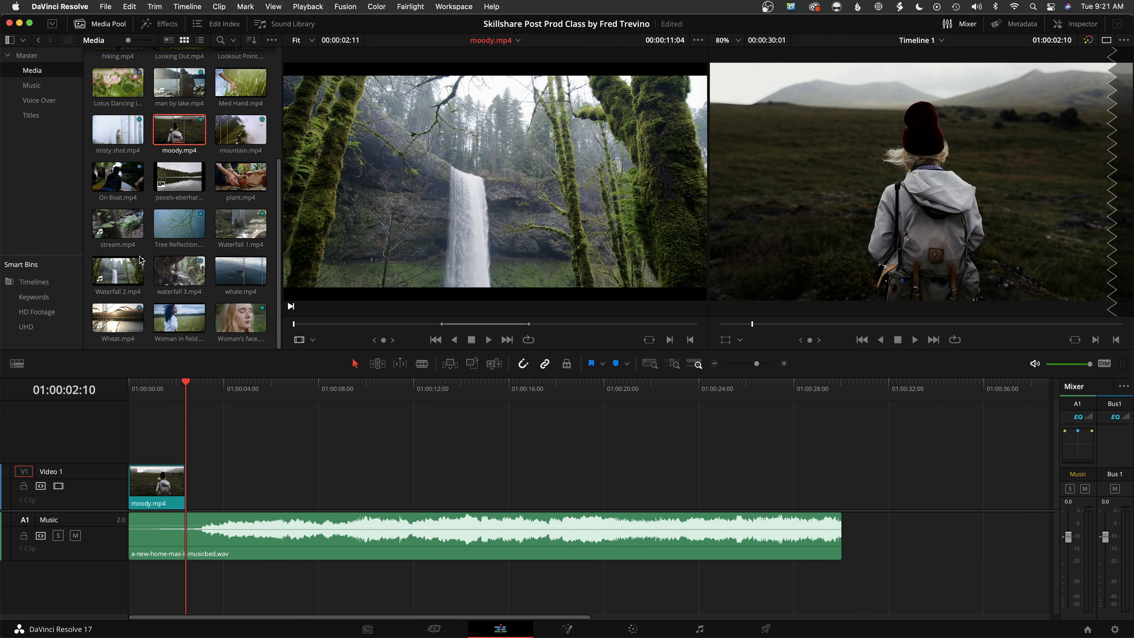
scroll(149, 262, up, 6)
click(172, 108)
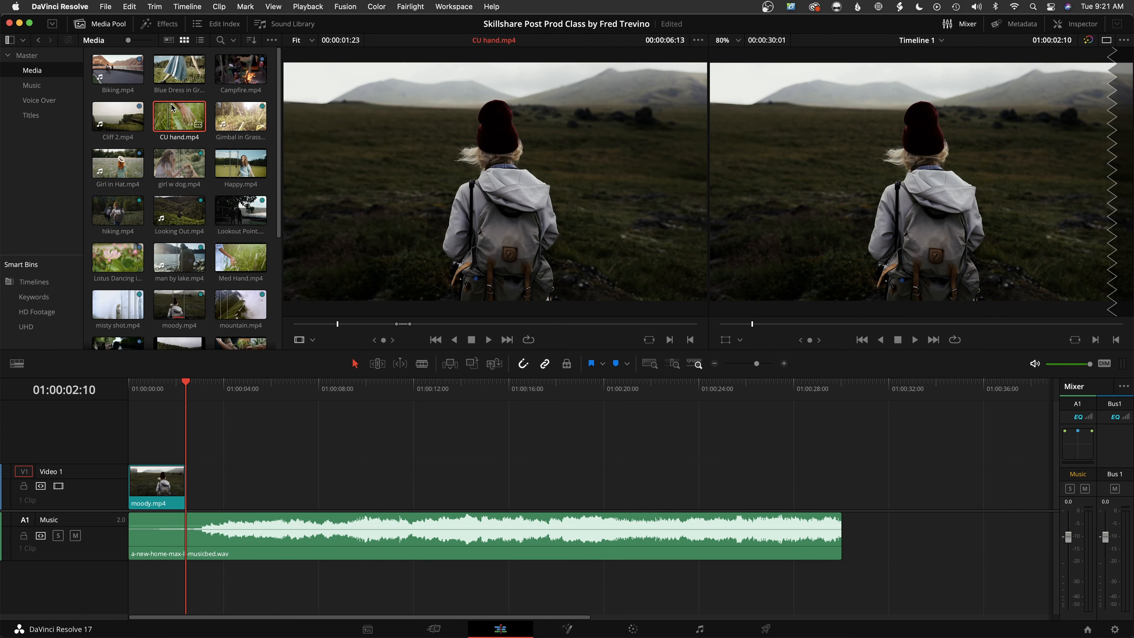
click(441, 324)
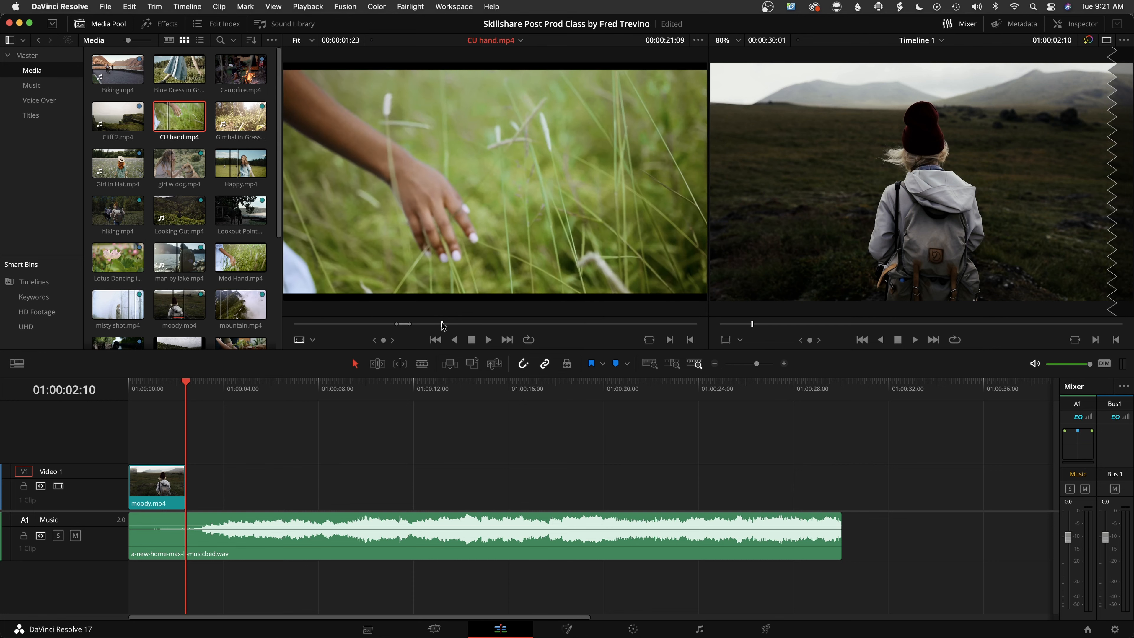
key(space)
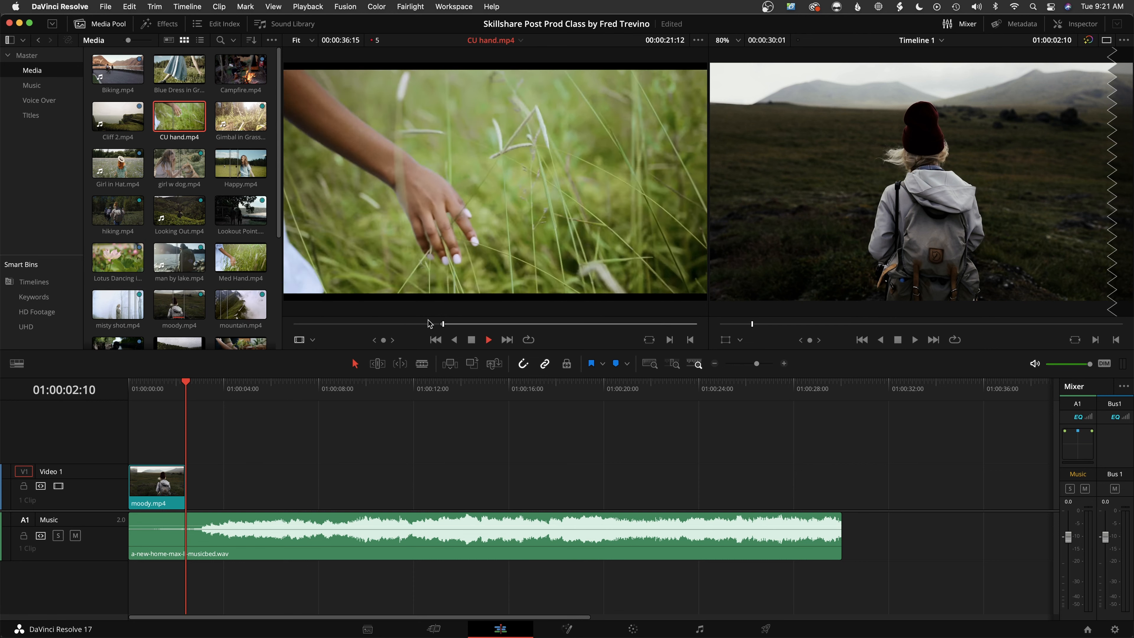
key(space)
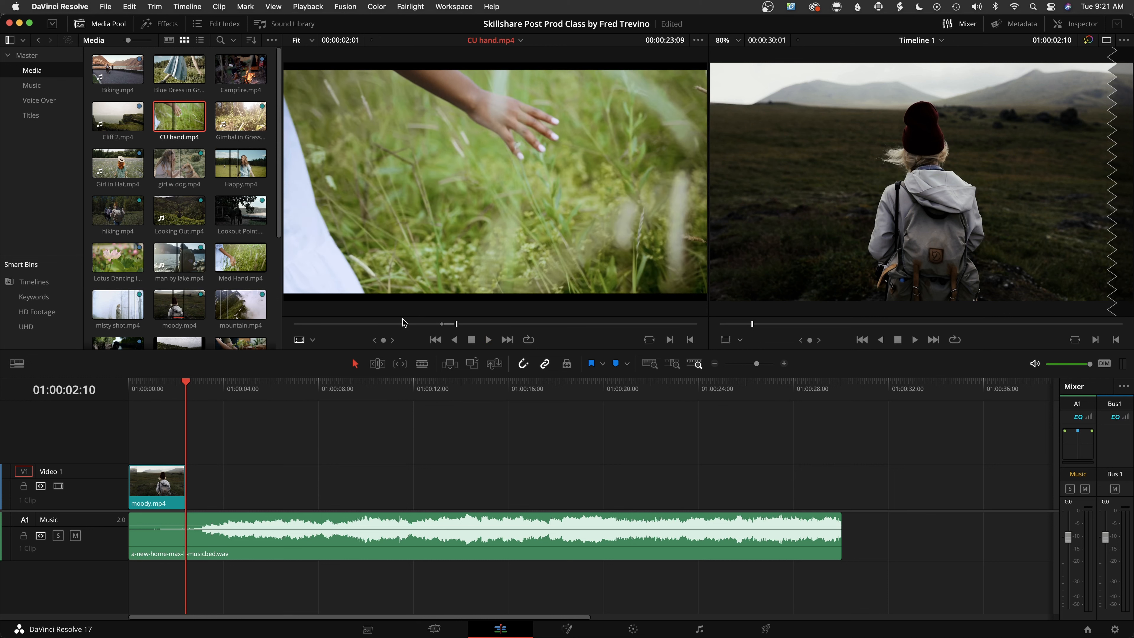
drag(413, 272, 193, 486)
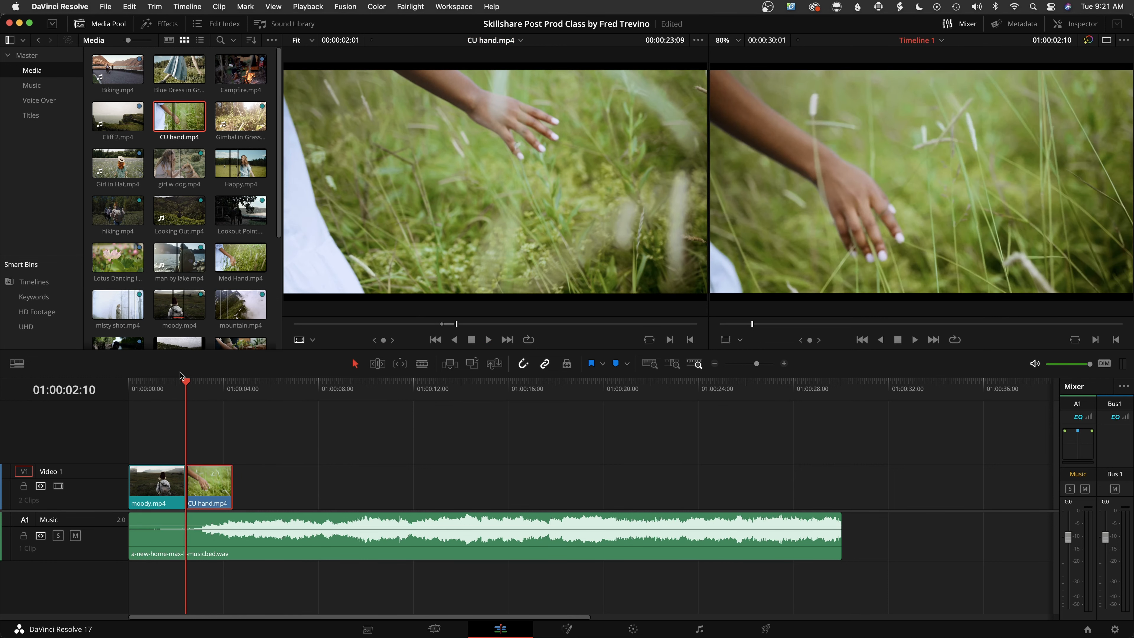
Play the timeline from the start, stop it, and park the playhead at the end of CU hand.mp4
drag(188, 386, 104, 394)
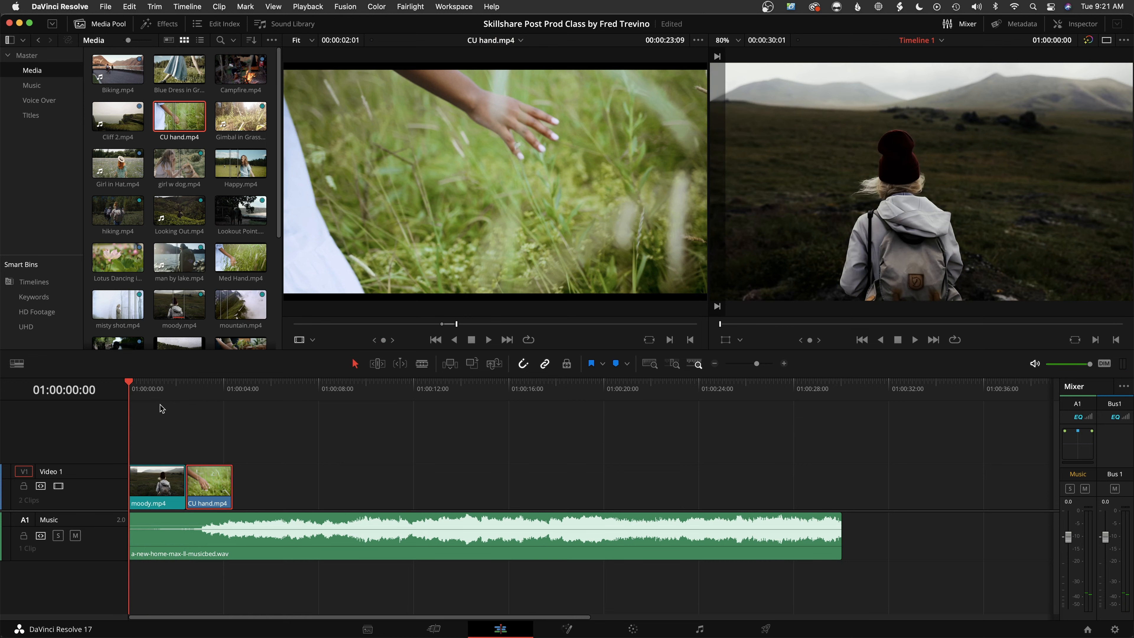
key(space)
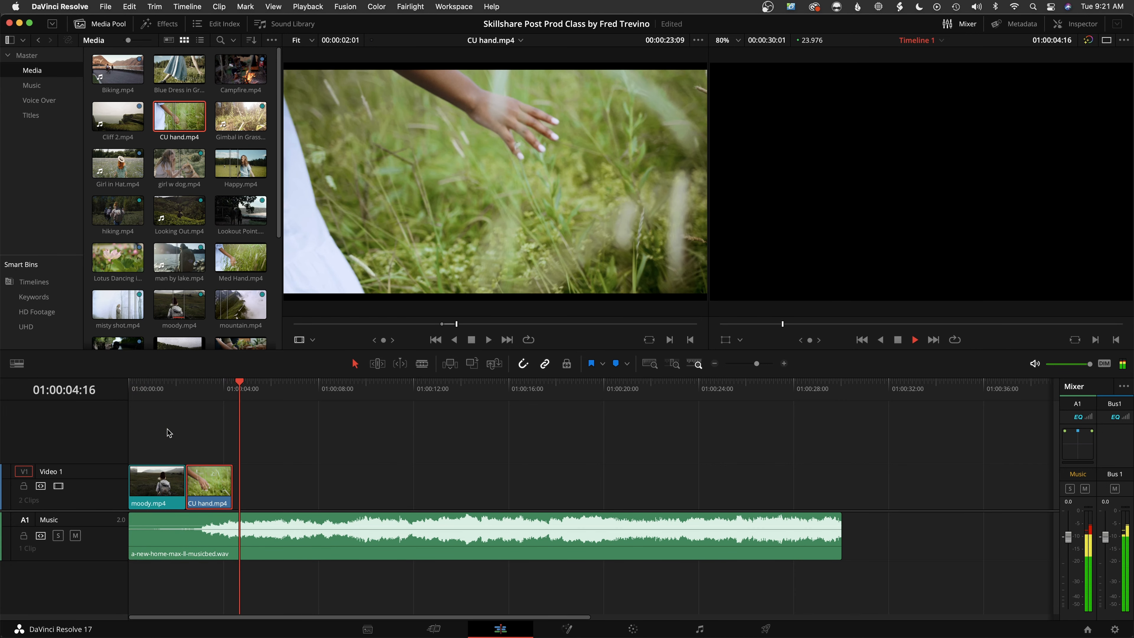
key(space)
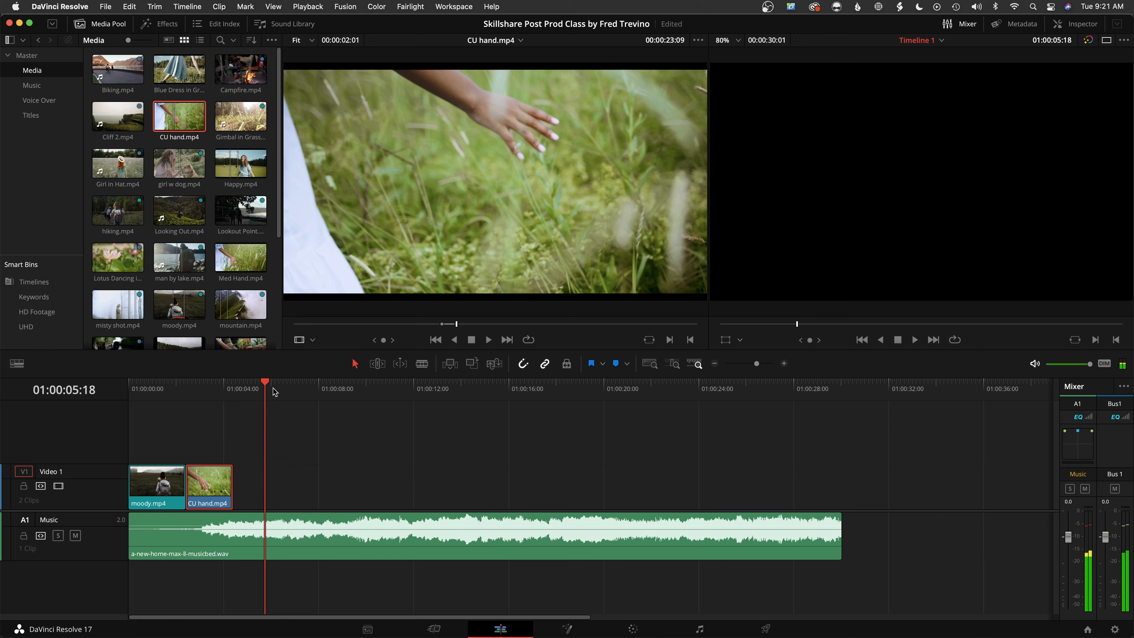
click(234, 391)
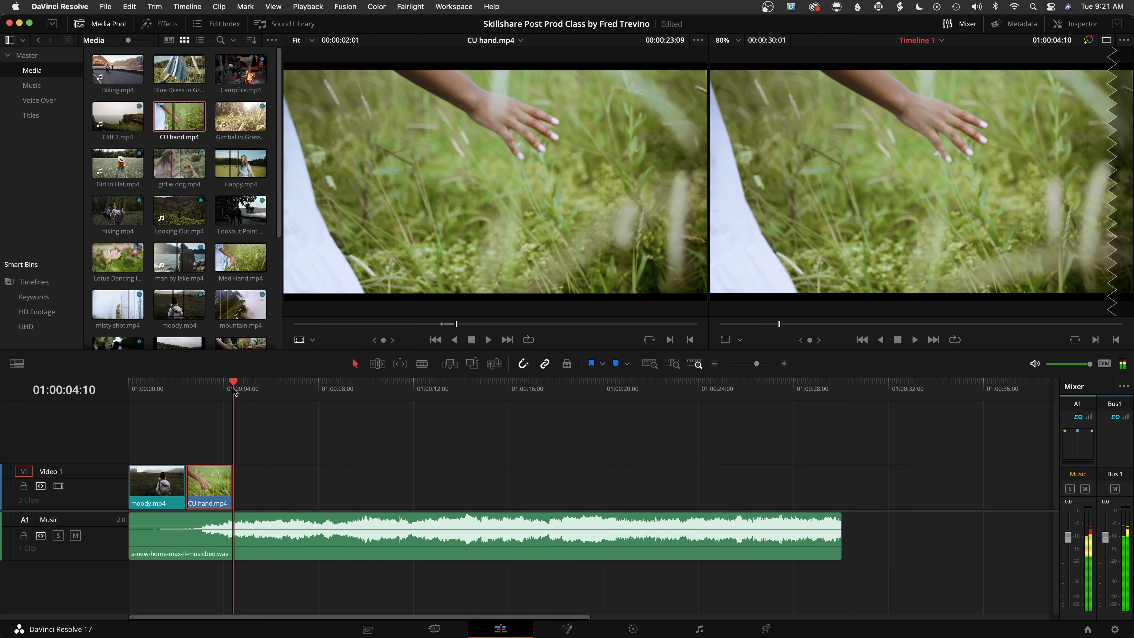
Mark new in and out points on Happy.mp4 and place the range right after CU hand.mp4 on Video 1
click(241, 163)
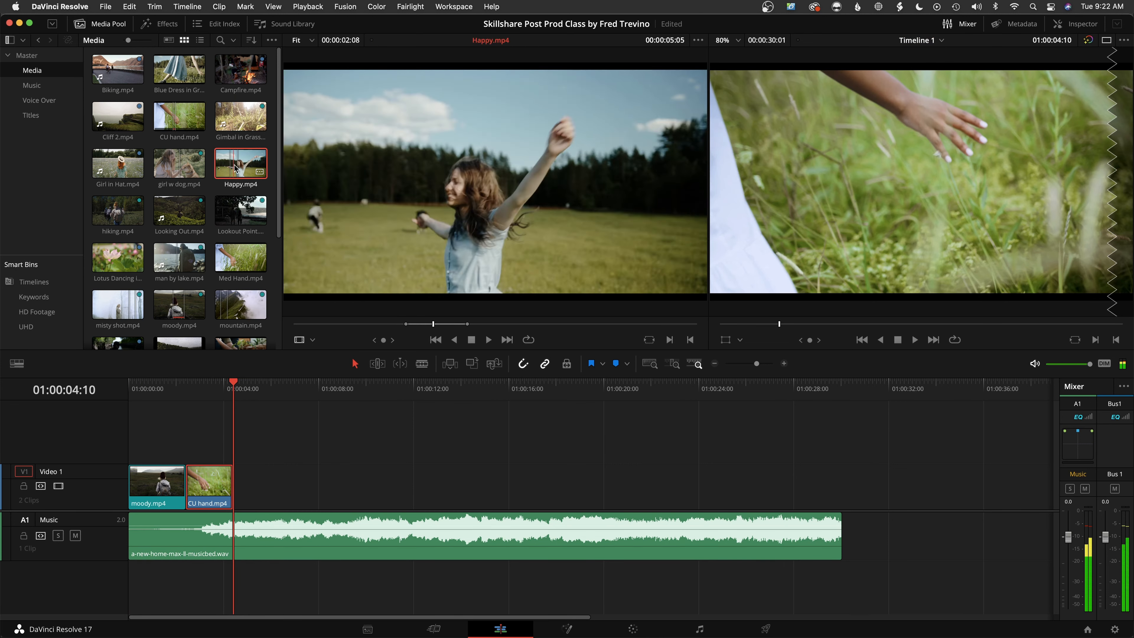
drag(336, 325, 376, 327)
key(i)
key(space)
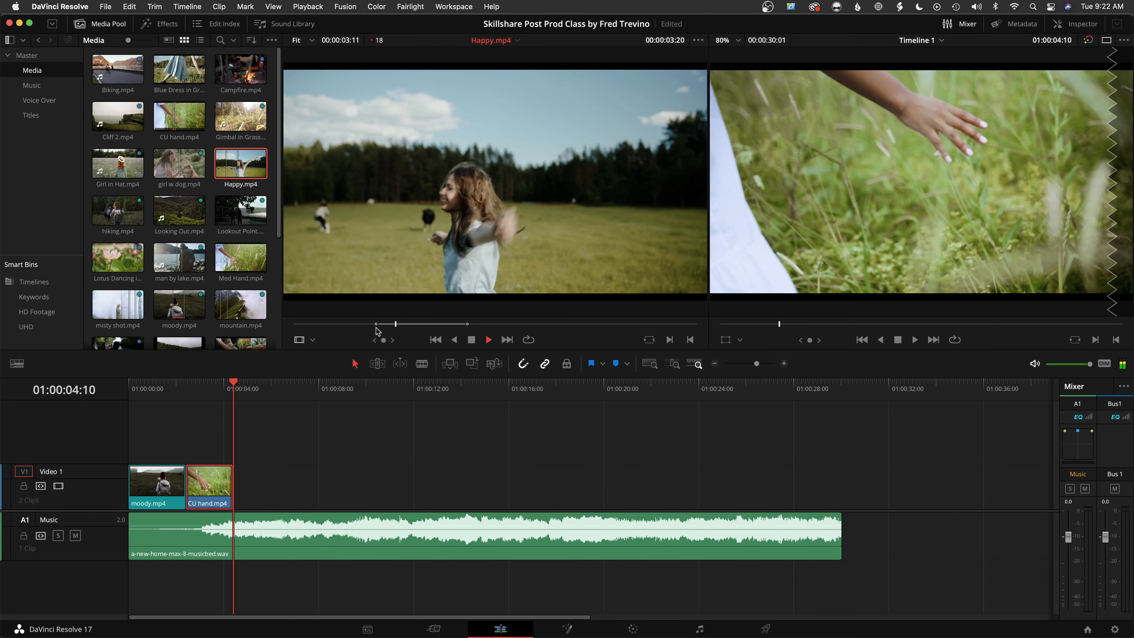
key(space)
key(o)
drag(478, 220, 238, 499)
Load Gimbal in Grass.mp4 and mark an in point at 00:00:05:12 and an out point at 00:00:06:16
click(241, 117)
click(393, 324)
key(i)
key(space)
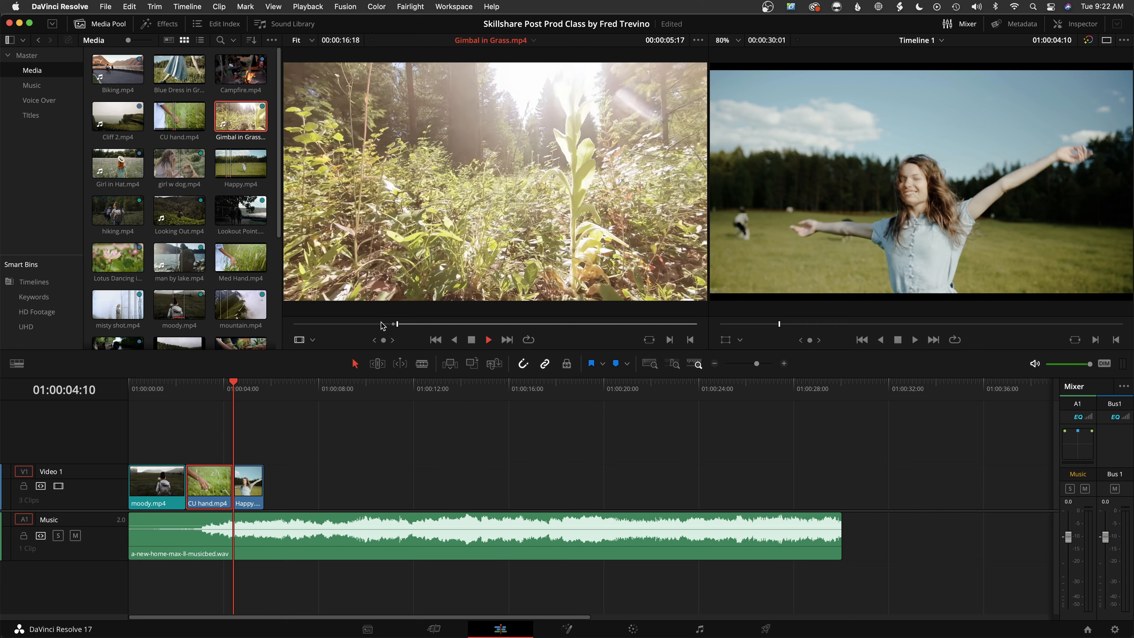
key(space)
key(o)
Place only the video of the marked Gimbal in Grass.mp4 range right after Happy.mp4 on Video 1
drag(425, 266, 463, 262)
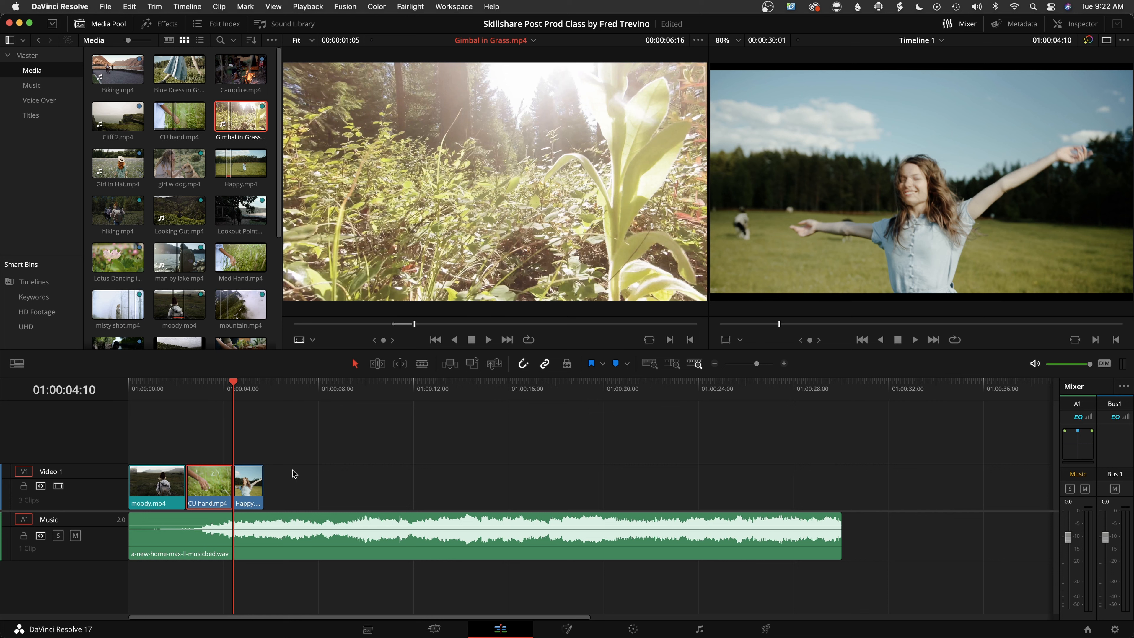
mouse_move(459, 210)
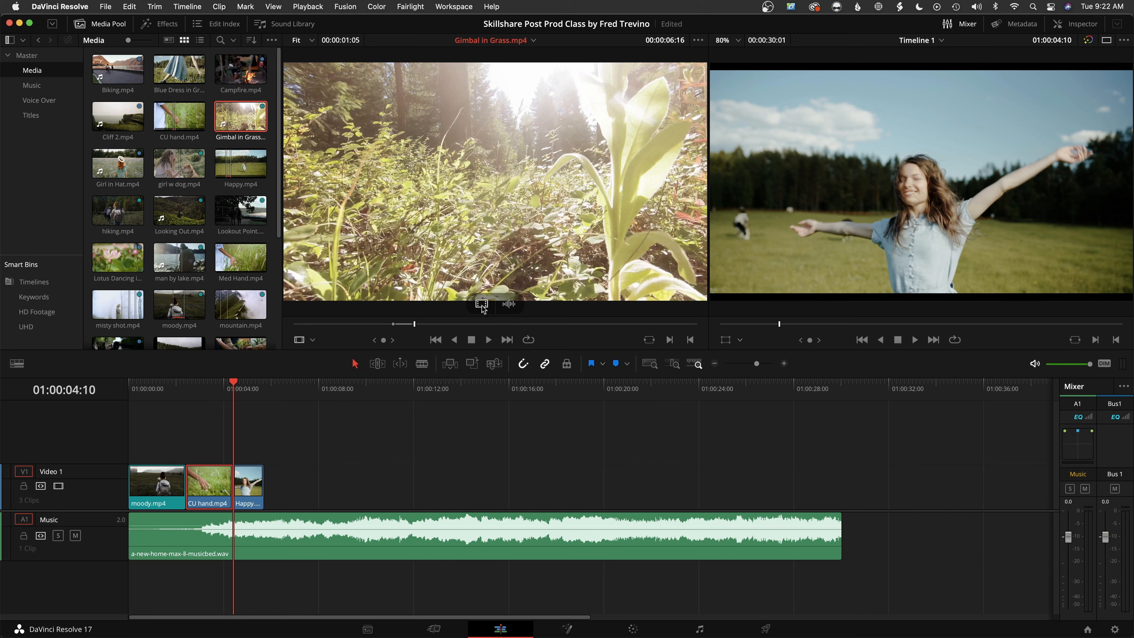
drag(482, 308, 274, 492)
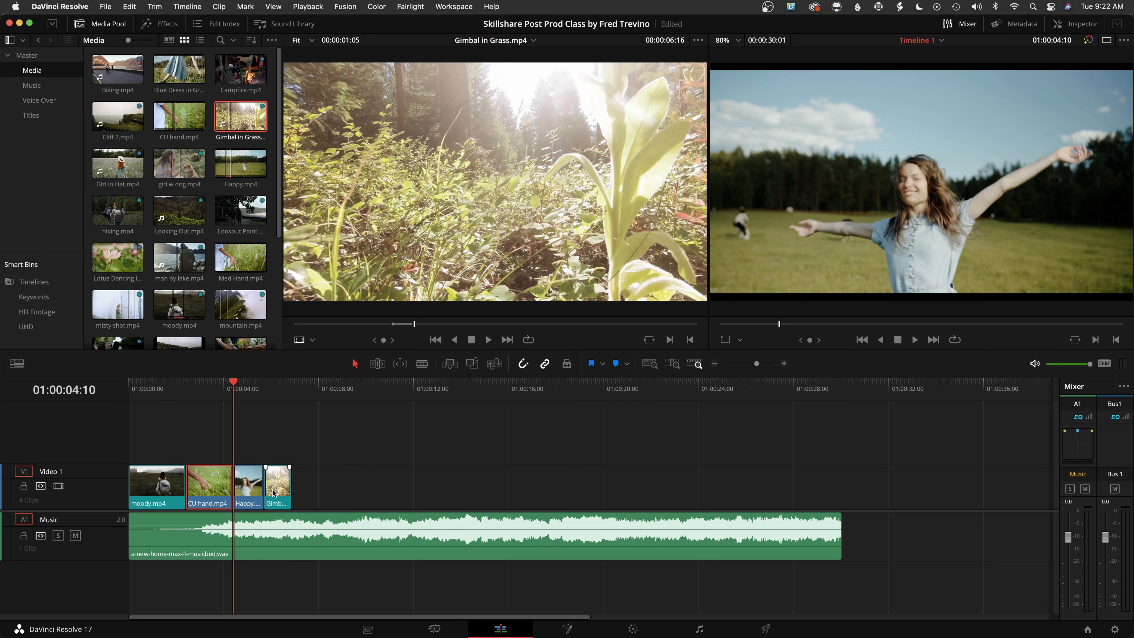
mouse_move(504, 278)
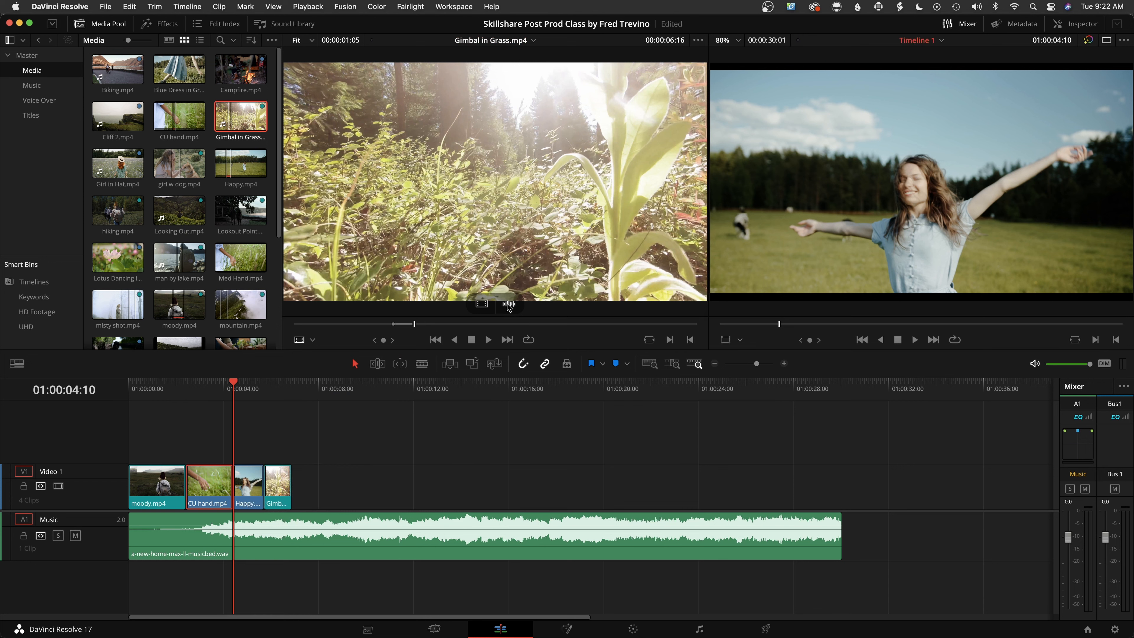
drag(508, 306, 473, 139)
Play the four-clip sequence from the start and return the playhead to the end of Gimbal in Grass.mp4
drag(233, 385, 89, 400)
key(space)
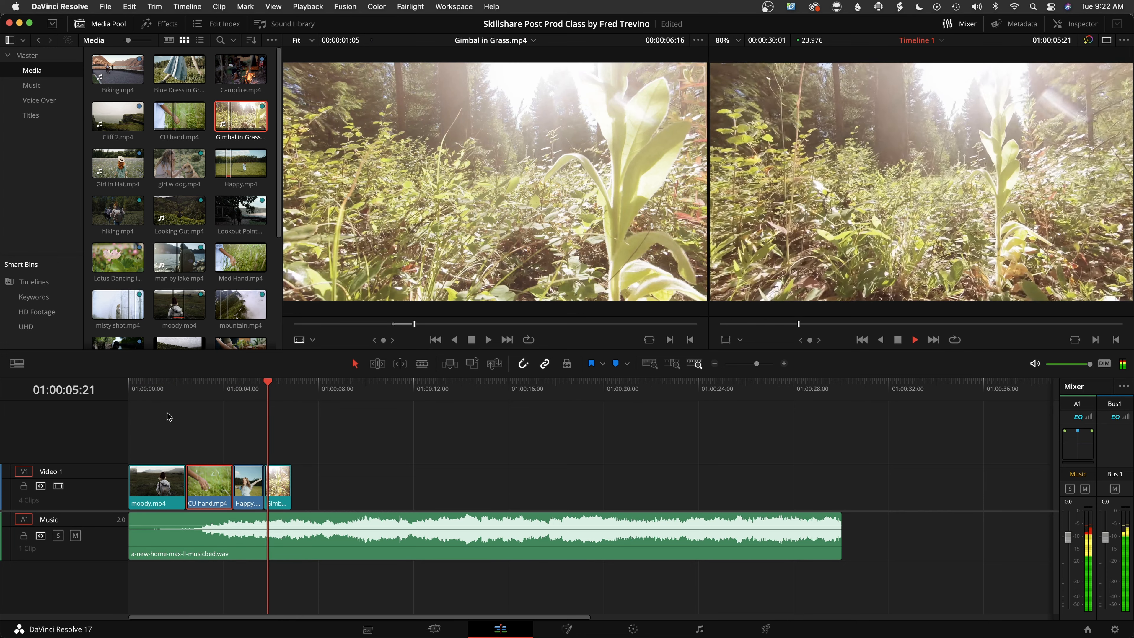
key(space)
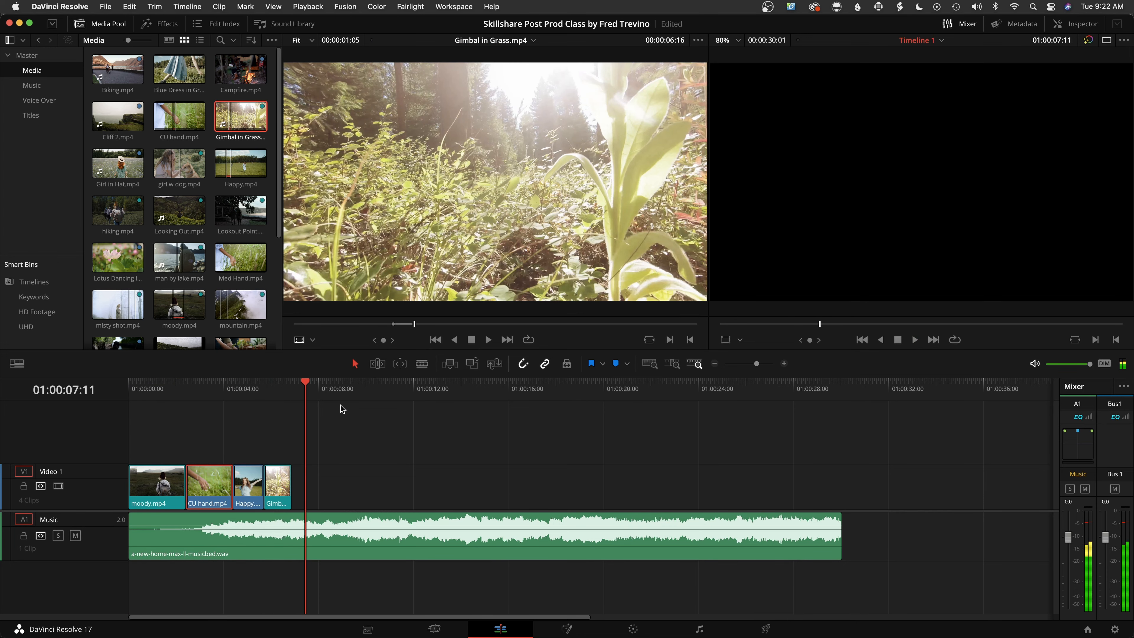
drag(318, 395, 296, 395)
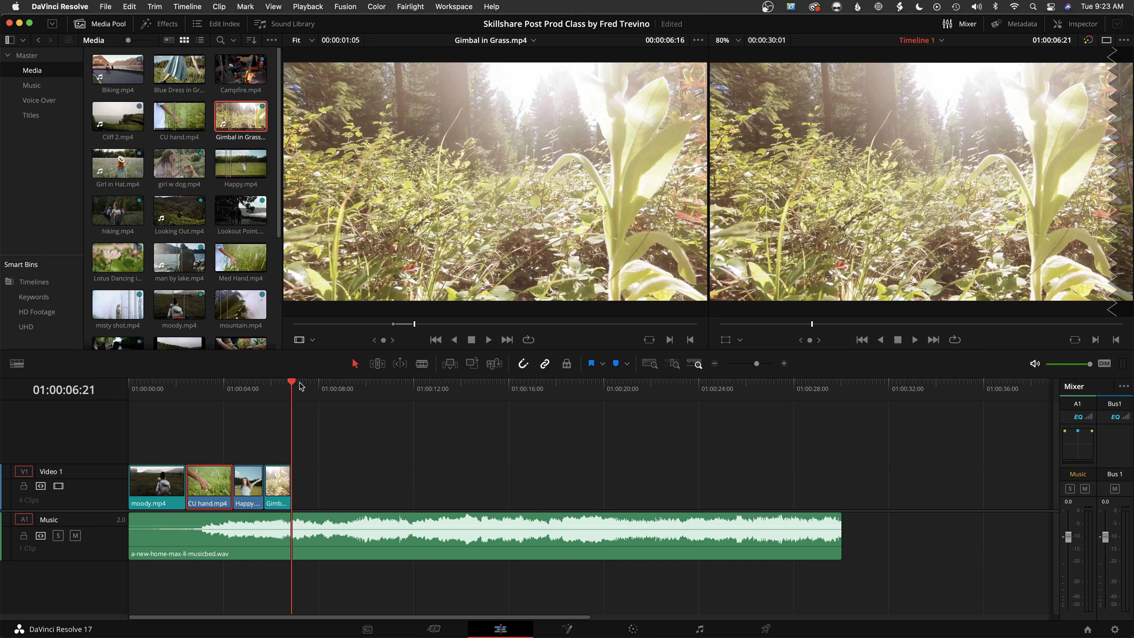
mouse_move(307, 389)
mouse_down()
mouse_move(399, 391)
mouse_move(292, 395)
mouse_up()
Zoom the timeline out and in by increments around the playhead
drag(756, 366, 753, 369)
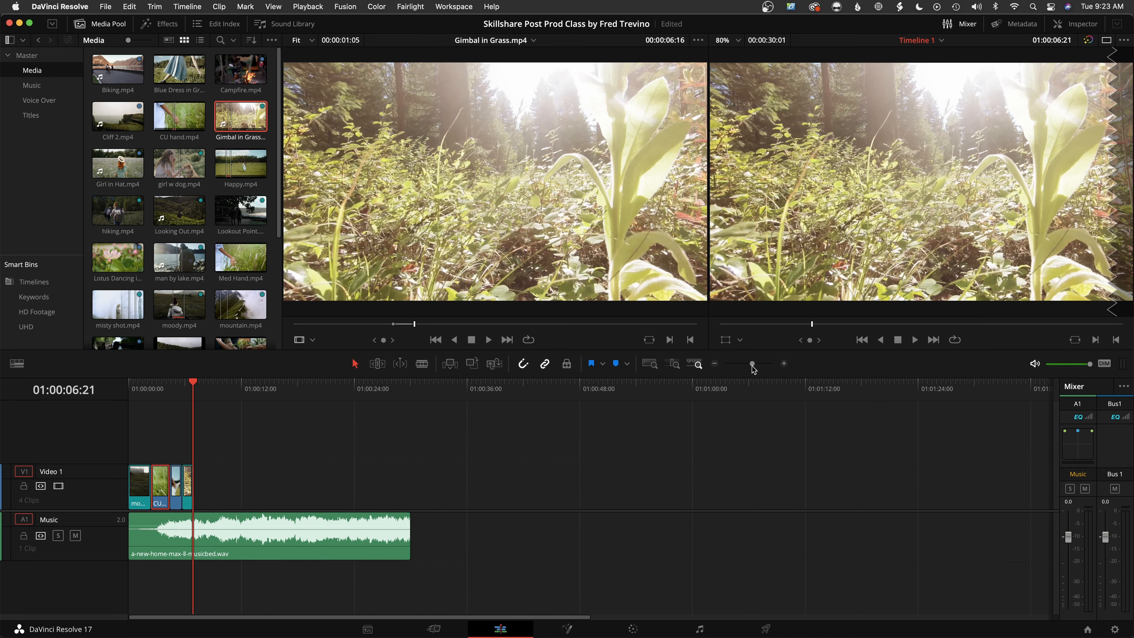
key(super+equal)
key(super+equal)
key(super+equal)
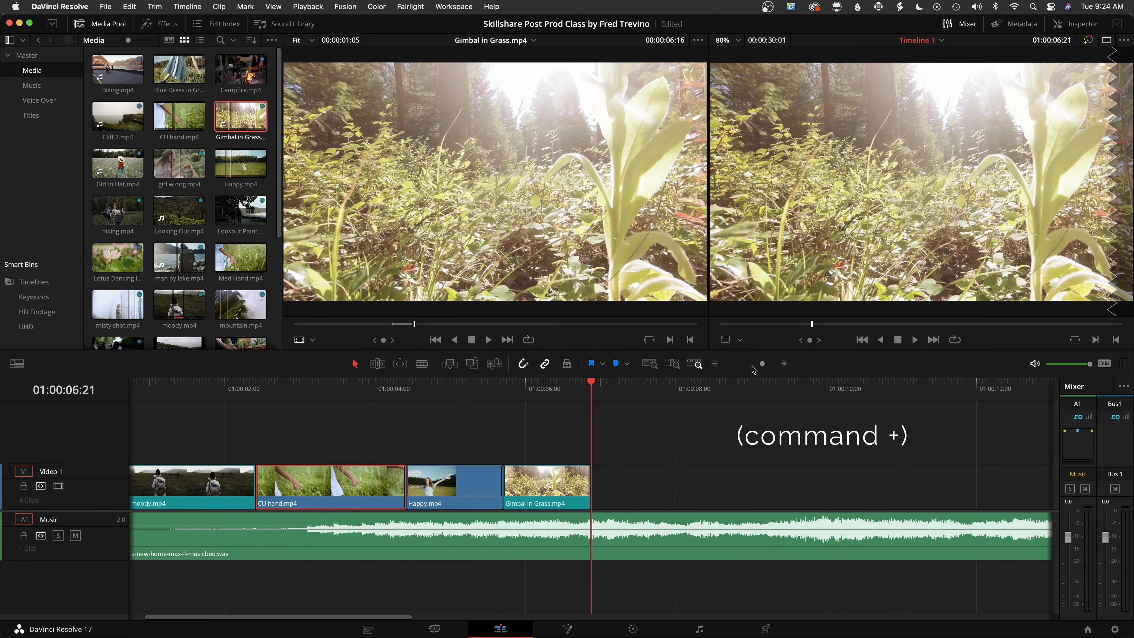
key(super+minus)
key(super+minus)
key(super+minus)
key(super+equal)
key(super+equal)
key(super+equal)
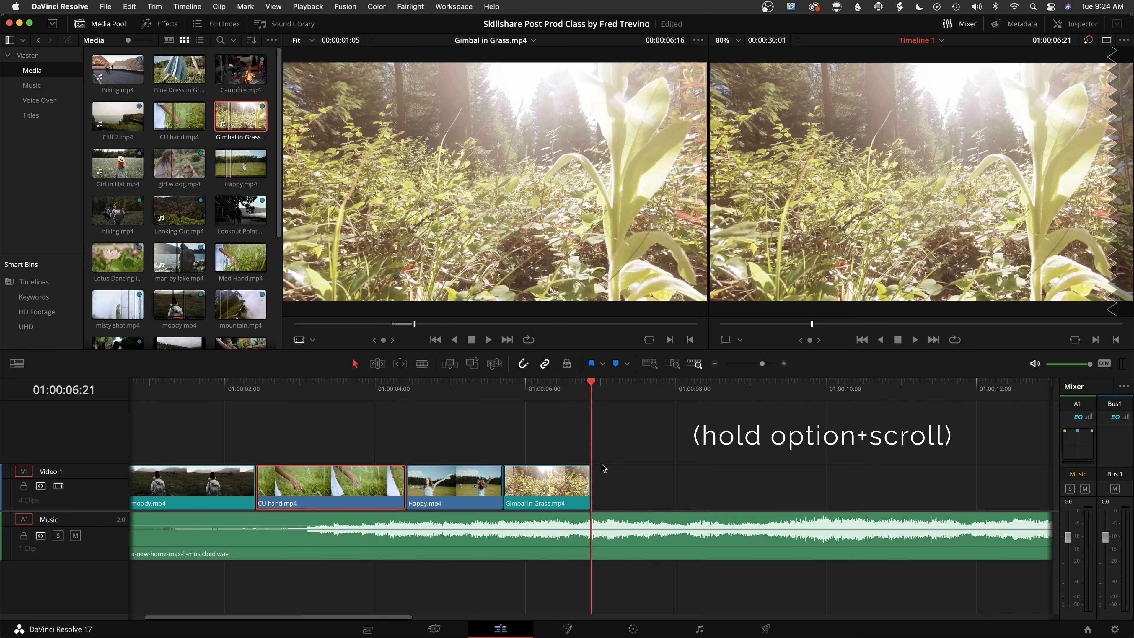
Zoom the timeline smoothly in and out around the playhead to compare the magnification of the clips
scroll(604, 468, down, 4)
scroll(603, 468, up, 4)
scroll(603, 468, down, 1)
scroll(603, 468, down, 3)
scroll(604, 468, up, 3)
scroll(603, 468, down, 2)
scroll(604, 467, down, 2)
scroll(603, 468, up, 3)
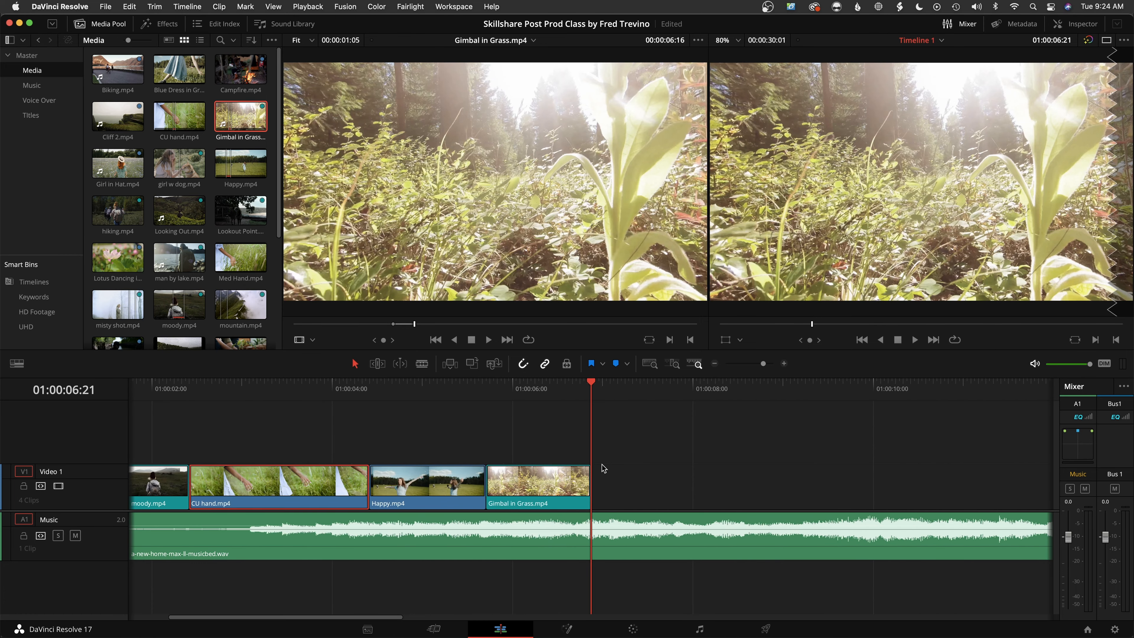
scroll(604, 467, down, 2)
scroll(604, 468, down, 1)
scroll(604, 468, up, 3)
scroll(604, 468, down, 2)
scroll(604, 468, up, 2)
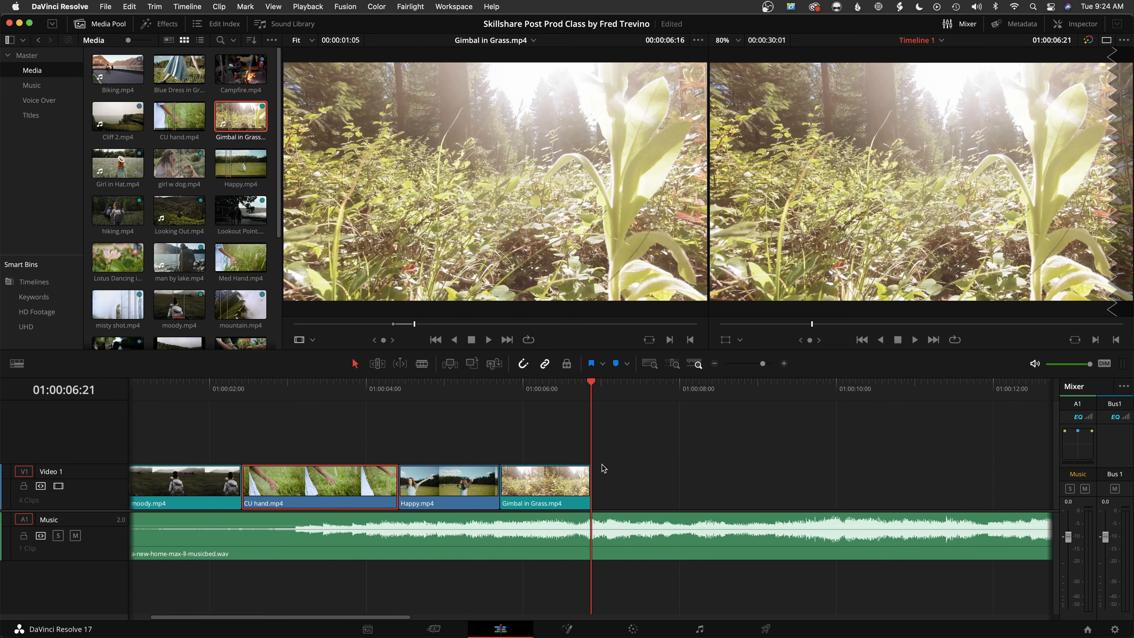
scroll(604, 468, down, 3)
scroll(604, 468, up, 2)
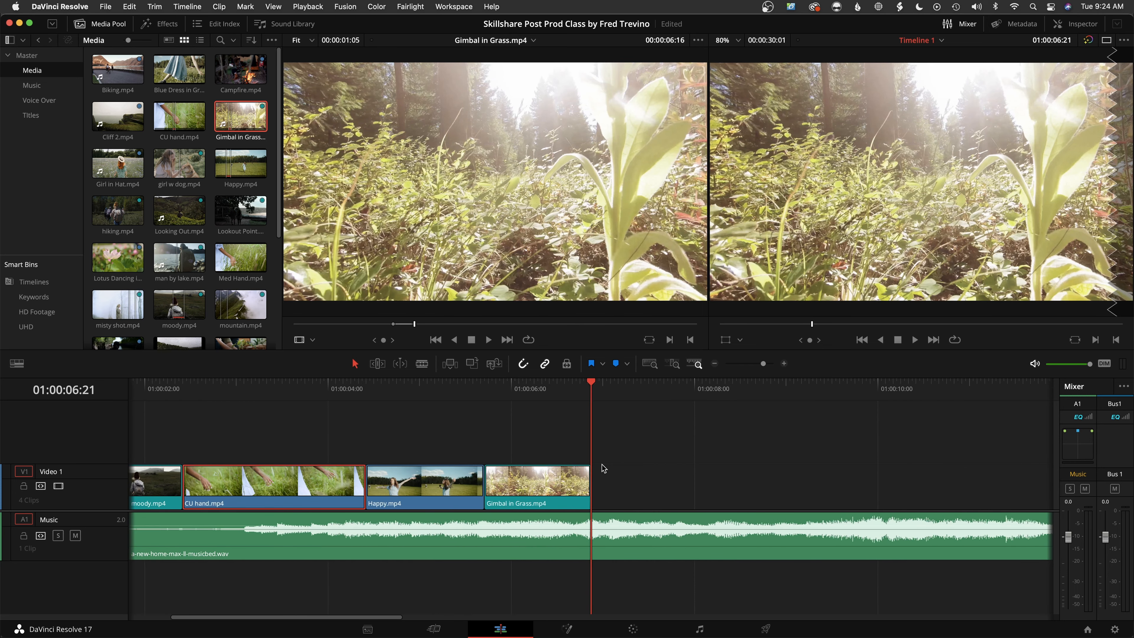
scroll(604, 468, down, 2)
scroll(604, 468, up, 2)
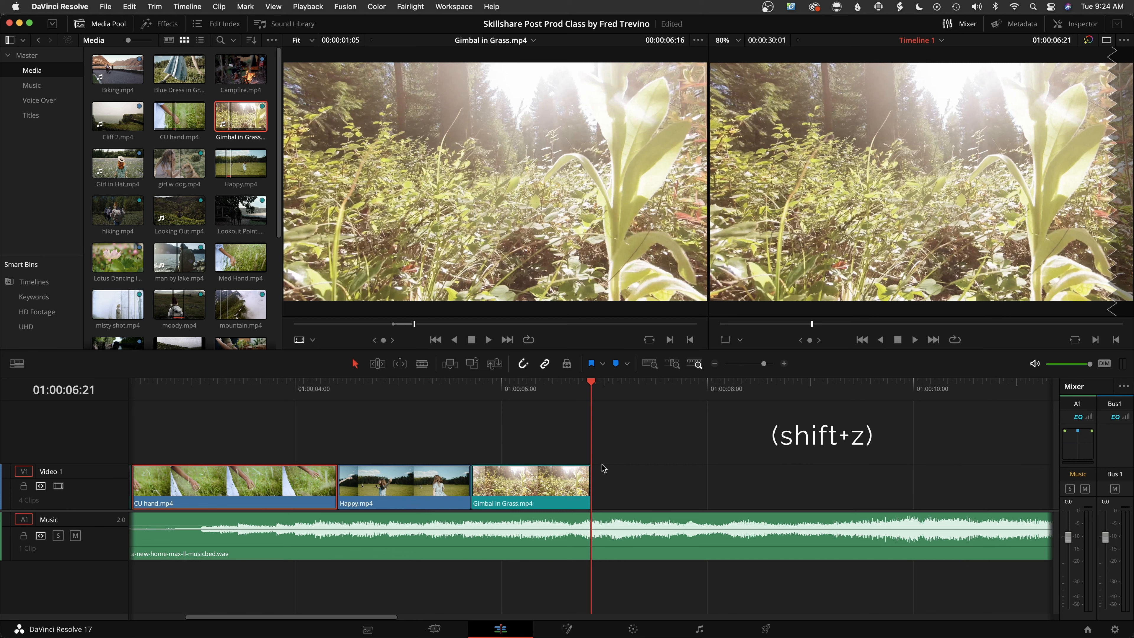
Fit the whole timeline in view, zoom far out, and fit it in view again
key(shift+z)
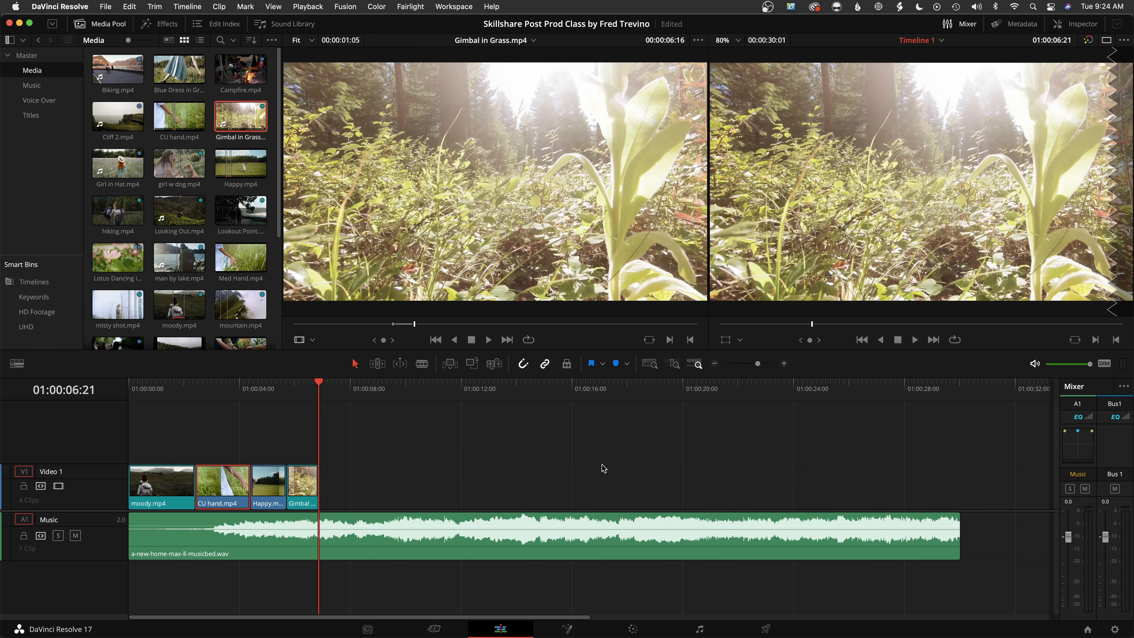
drag(758, 364, 733, 365)
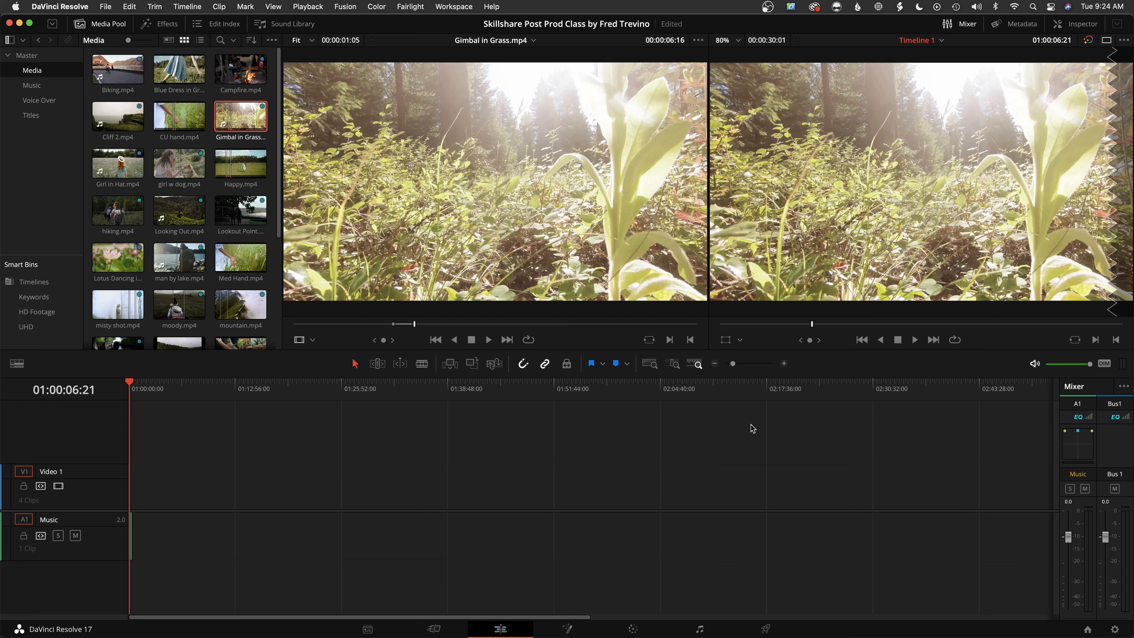
key(shift+z)
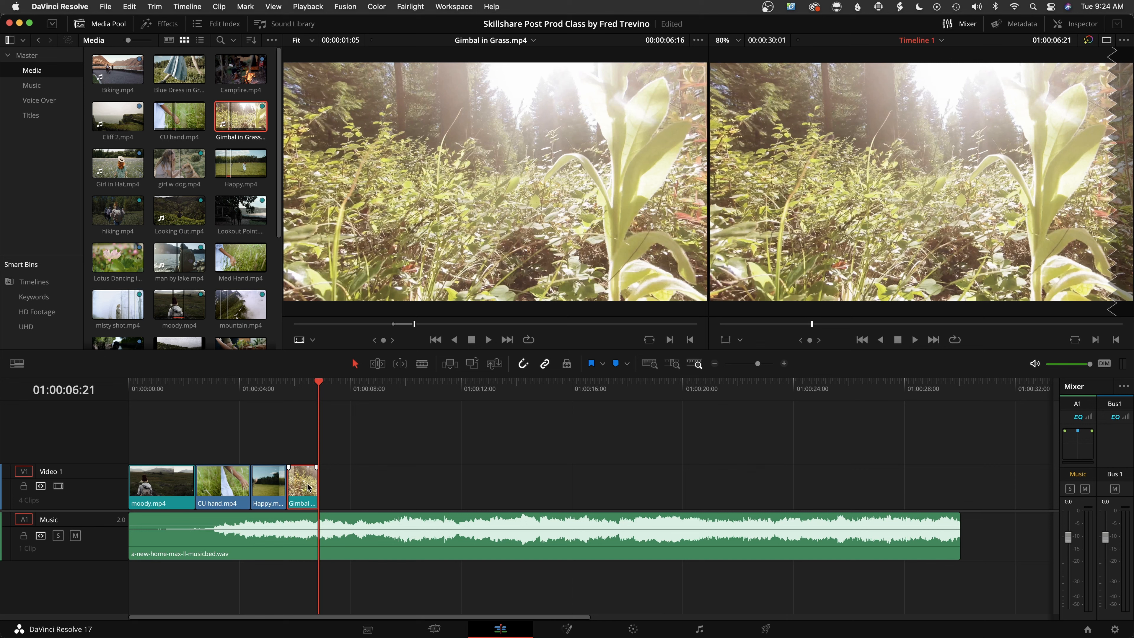
Extend the end of Gimbal in Grass.mp4 on Video 1 and move the playhead to its new end at 01:00:07:12
mouse_move(311, 478)
mouse_down()
mouse_move(341, 480)
mouse_move(331, 480)
mouse_up()
key(Down)
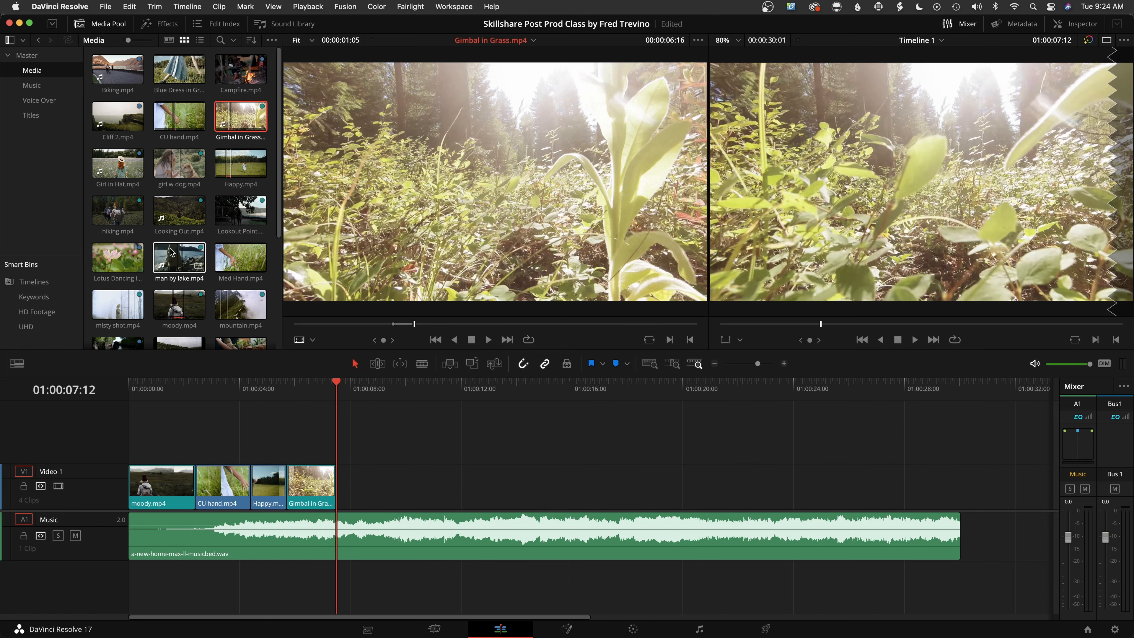
Load man by lake.mp4 and mark an in point at 00:00:01:02 and an out point at 00:00:02:13
double_click(169, 250)
key(space)
click(341, 324)
drag(341, 324, 325, 324)
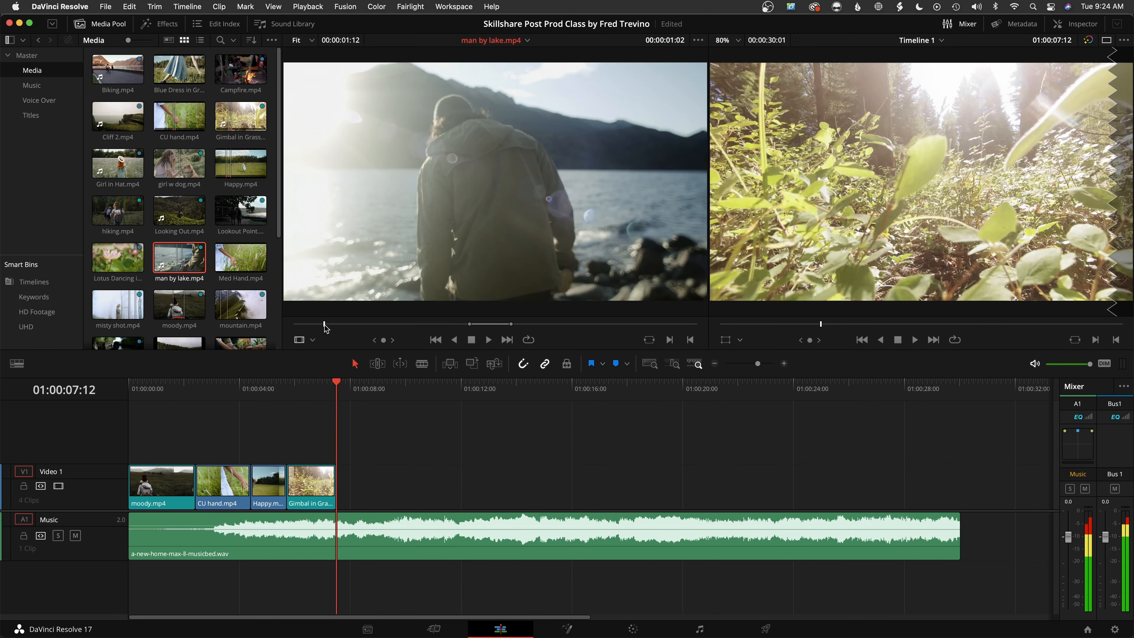
key(i)
key(space)
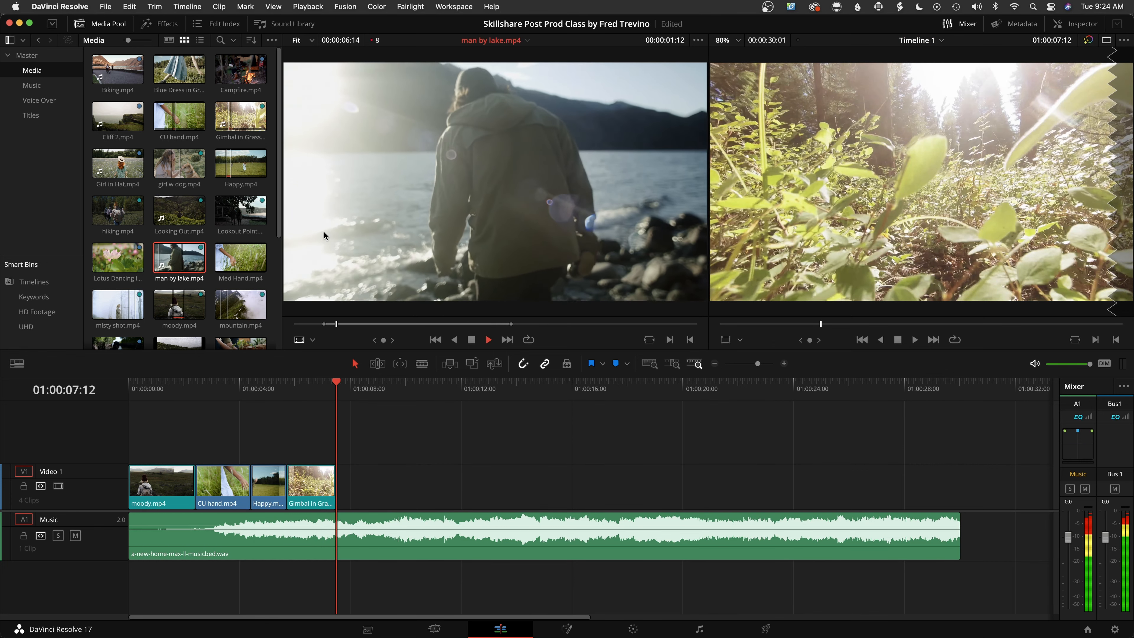
key(space)
key(o)
Place only the video of man by lake.mp4 on Video 2 above CU hand.mp4 and Happy.mp4, and return the playhead to moody.mp4
drag(462, 200, 430, 249)
drag(448, 312, 225, 435)
click(173, 395)
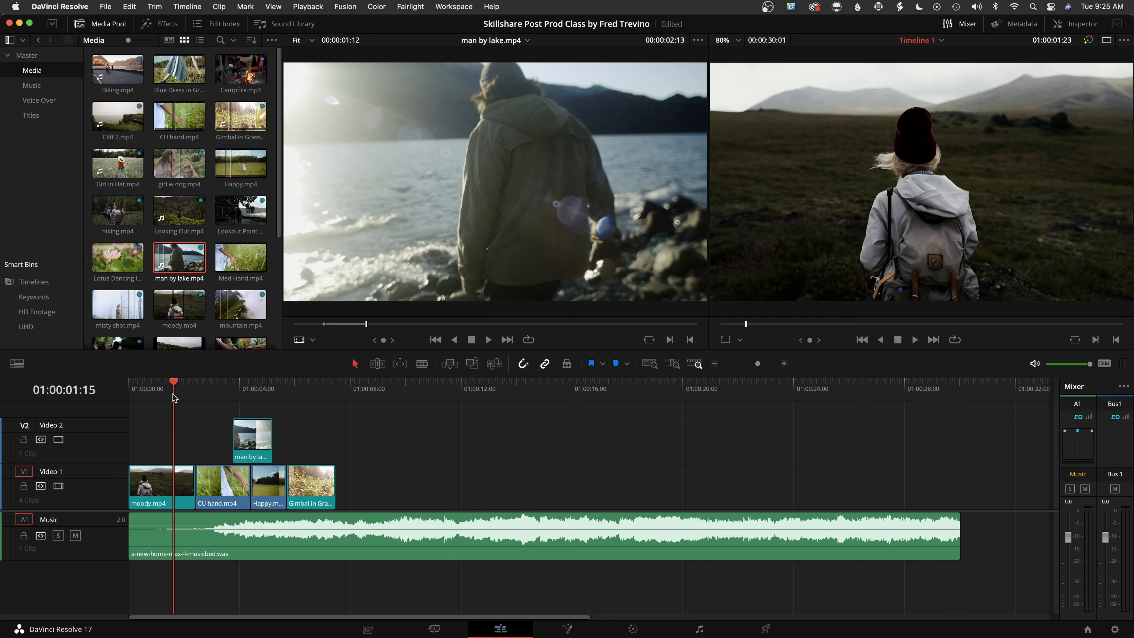
Play back the edit from moody.mp4 through the stacked man by lake.mp4 clip to the end of Gimbal in Grass.mp4
key(space)
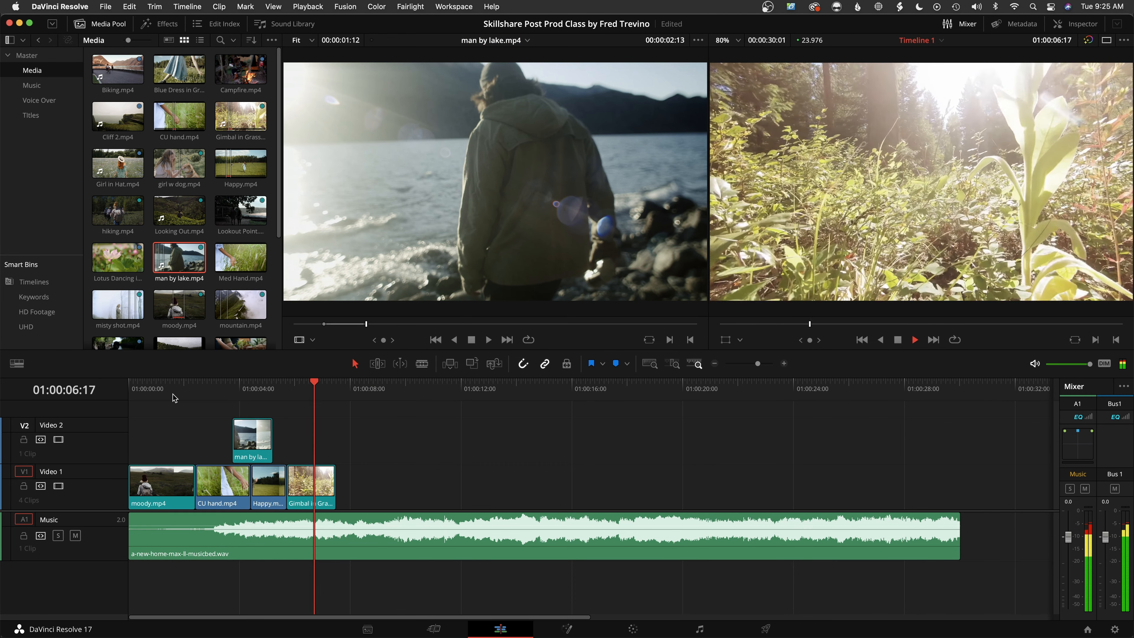
key(space)
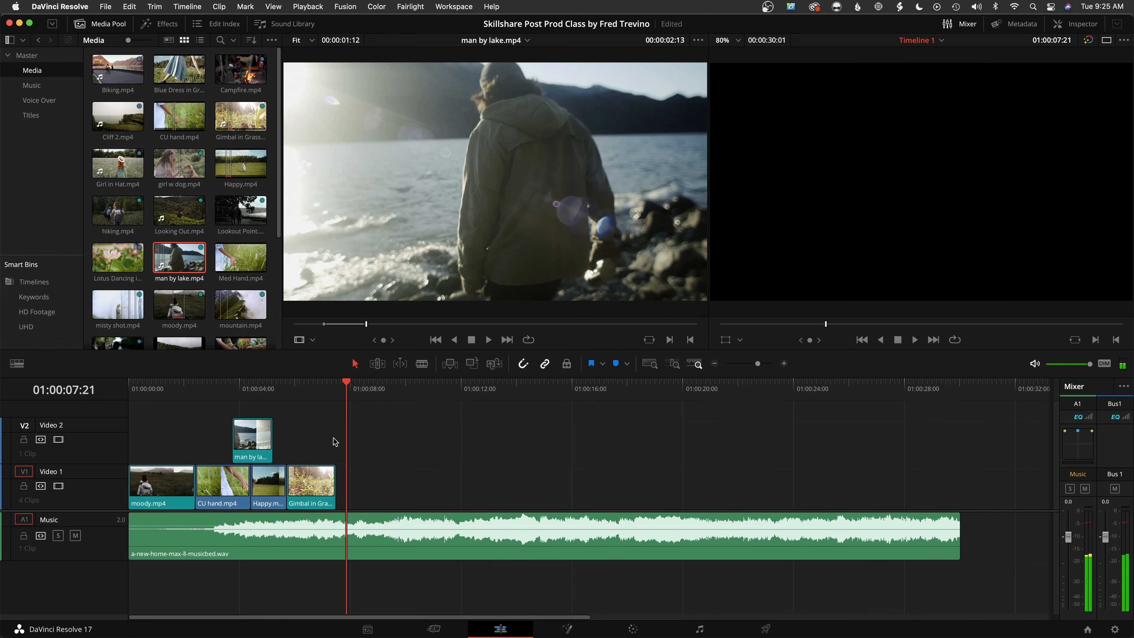
Delete man by lake.mp4 from Video 2 and put the playhead at the end of Gimbal in Grass.mp4, at 01:00:07:12
click(252, 445)
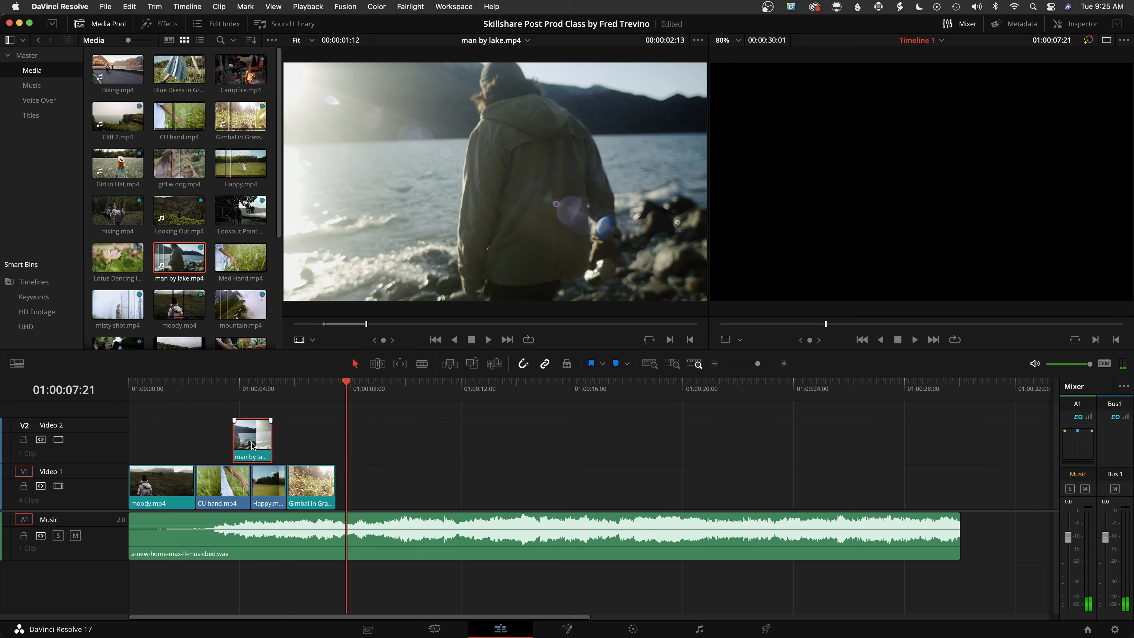
key(Delete)
key(Up)
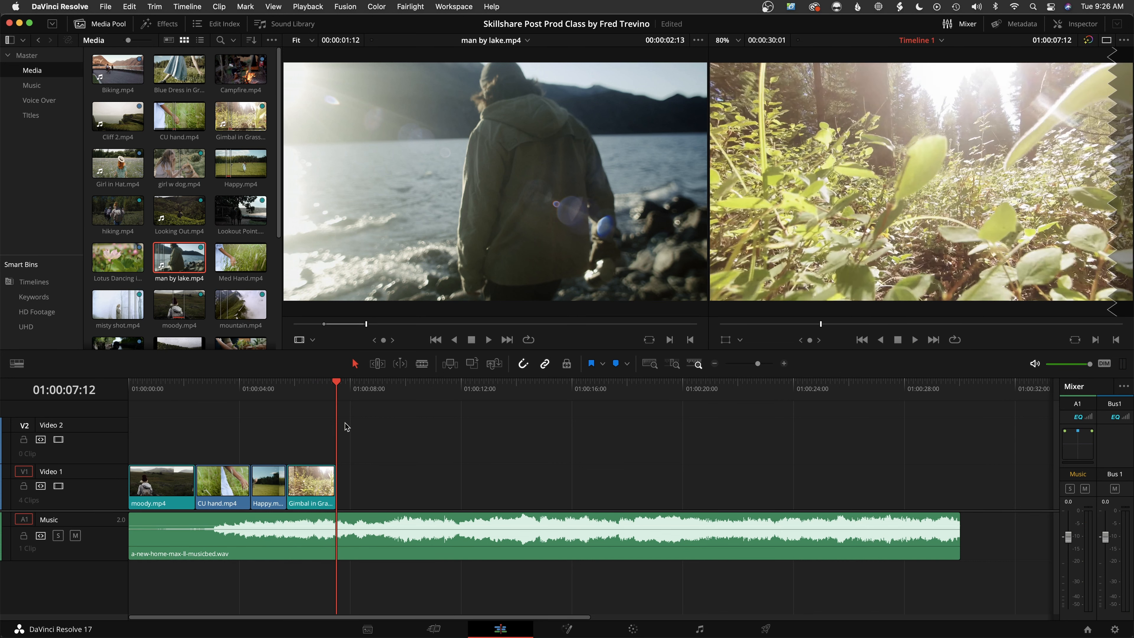
mouse_move(328, 388)
mouse_down()
mouse_move(215, 388)
mouse_move(337, 388)
mouse_up()
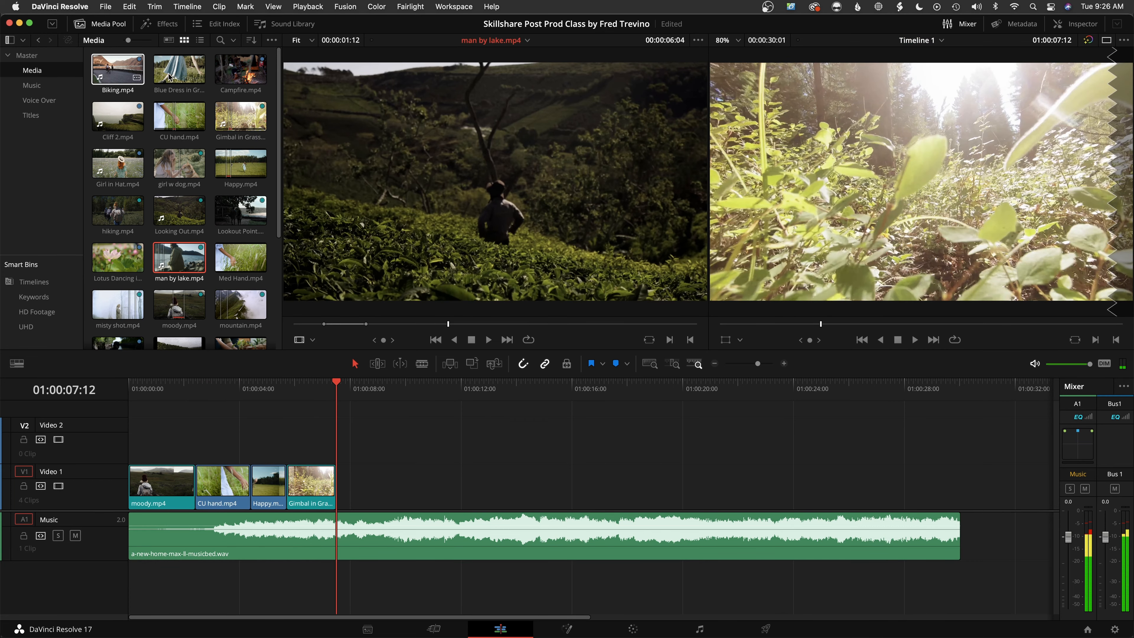
Mark a 00:00:02:18 range of Campfire.mp4 ending at 00:00:06:13 and place its video on Video 1 after Gimbal in Grass.mp4
click(248, 69)
drag(370, 323, 401, 326)
key(i)
key(space)
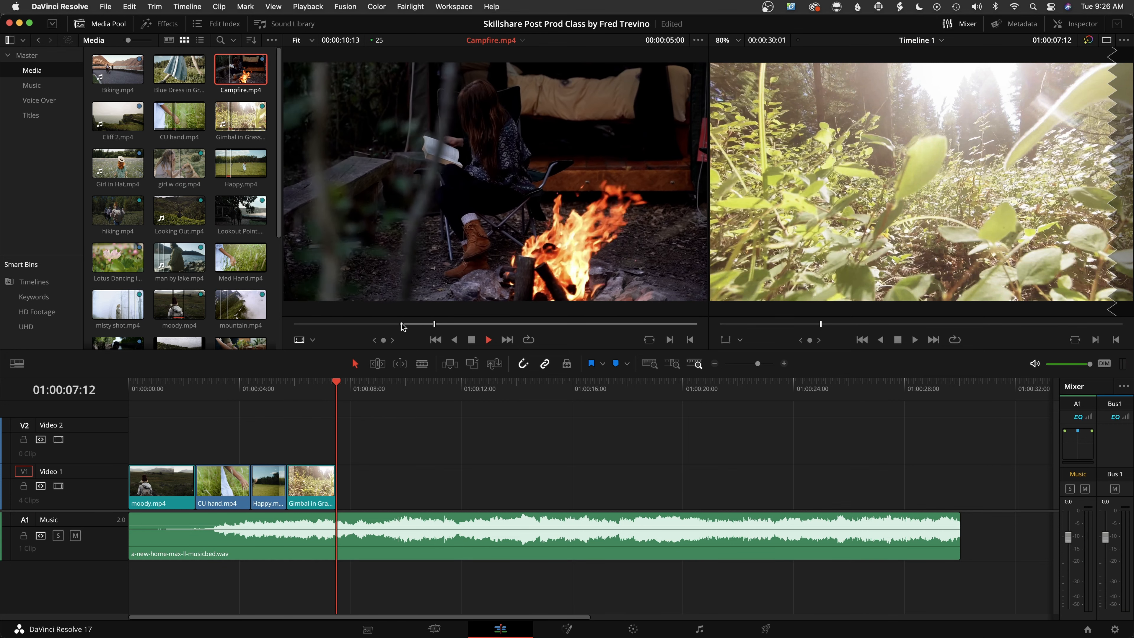
key(space)
key(o)
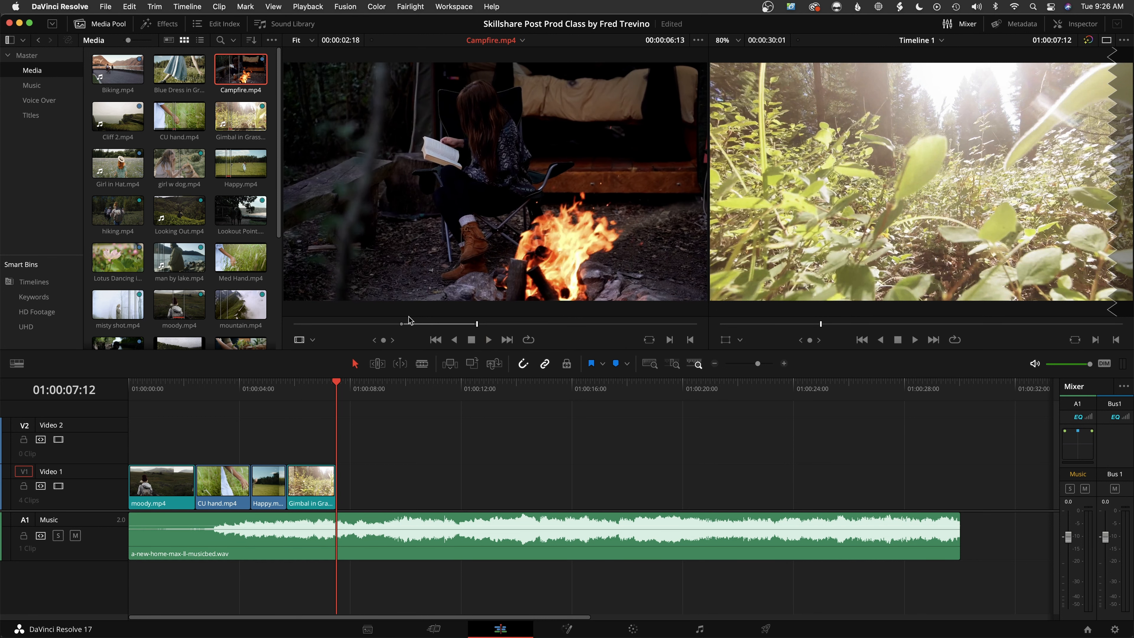
drag(422, 226, 332, 486)
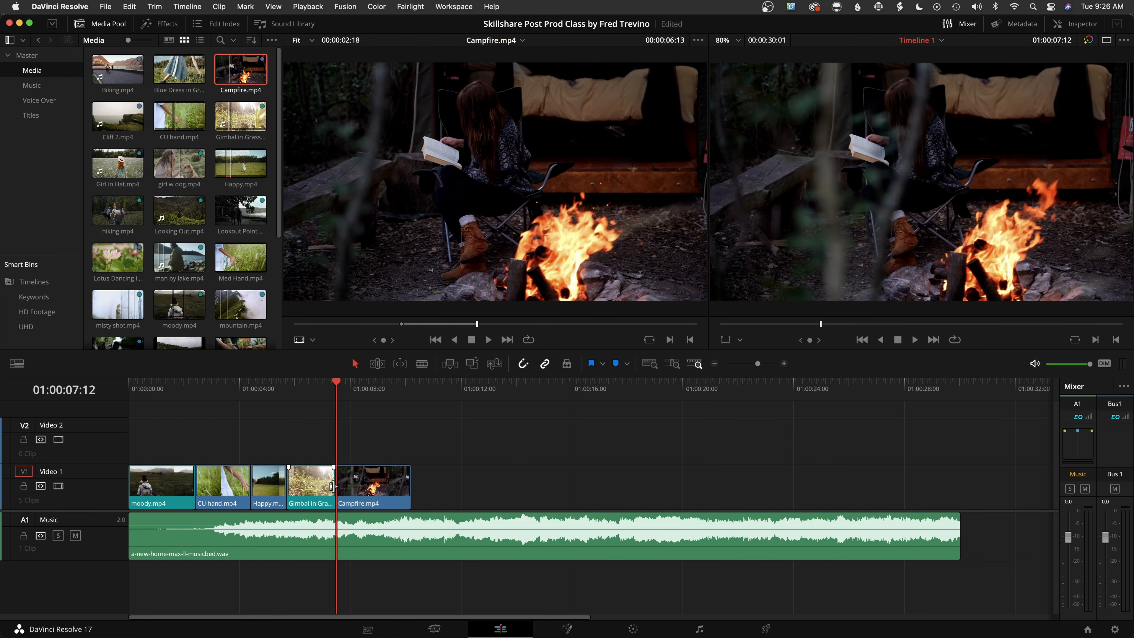
Change the clip speed of Campfire.mp4 on Video 1
right_click(366, 492)
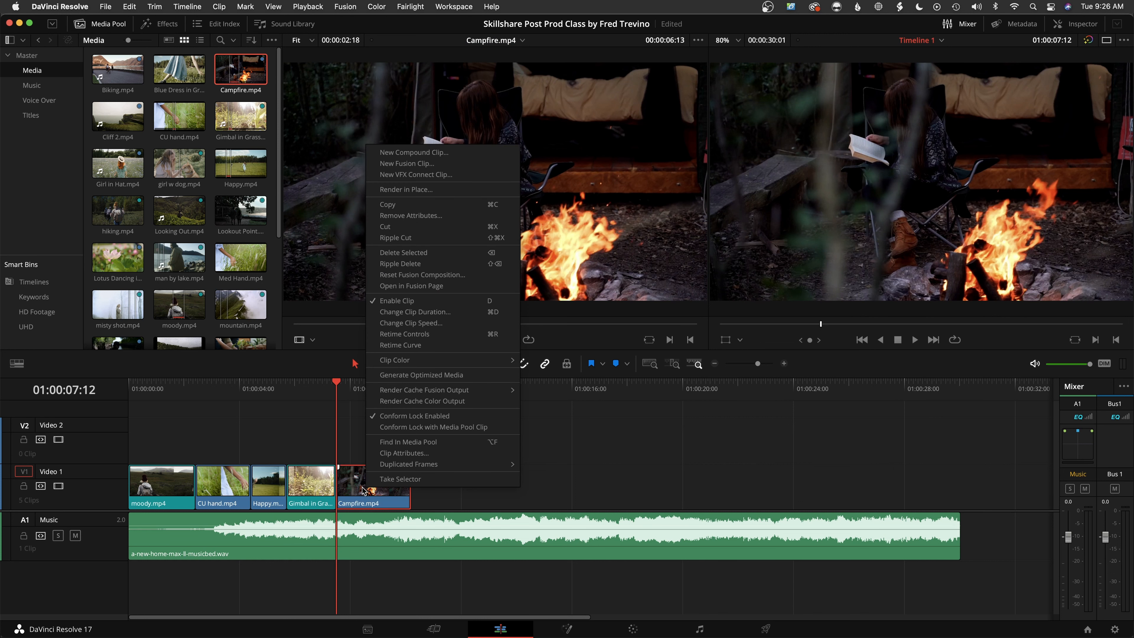
click(457, 324)
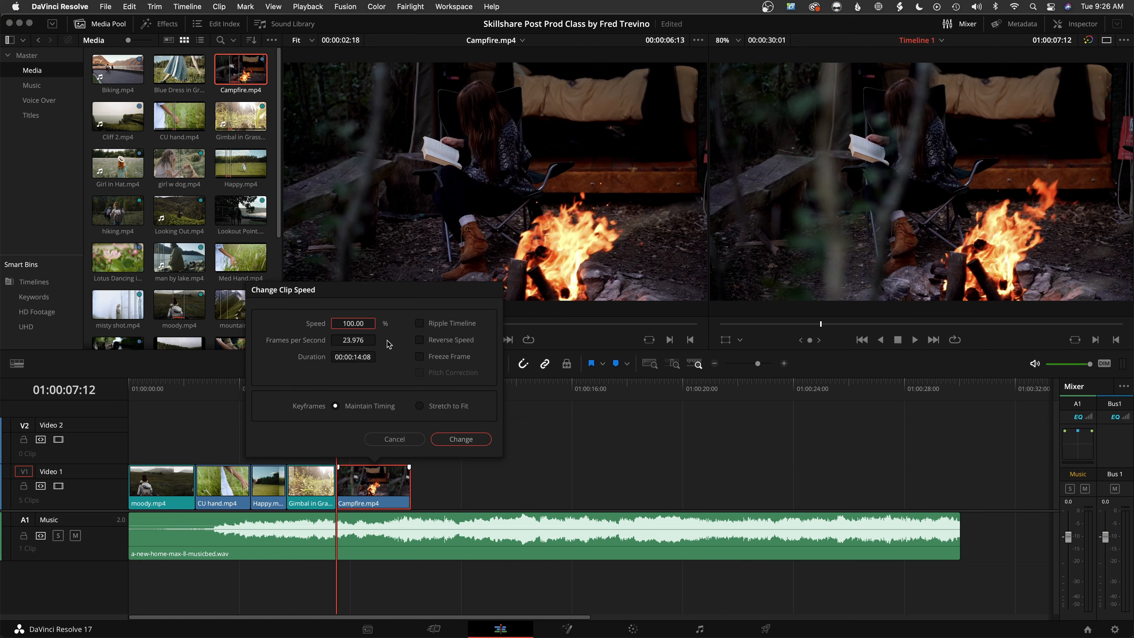
key(Return)
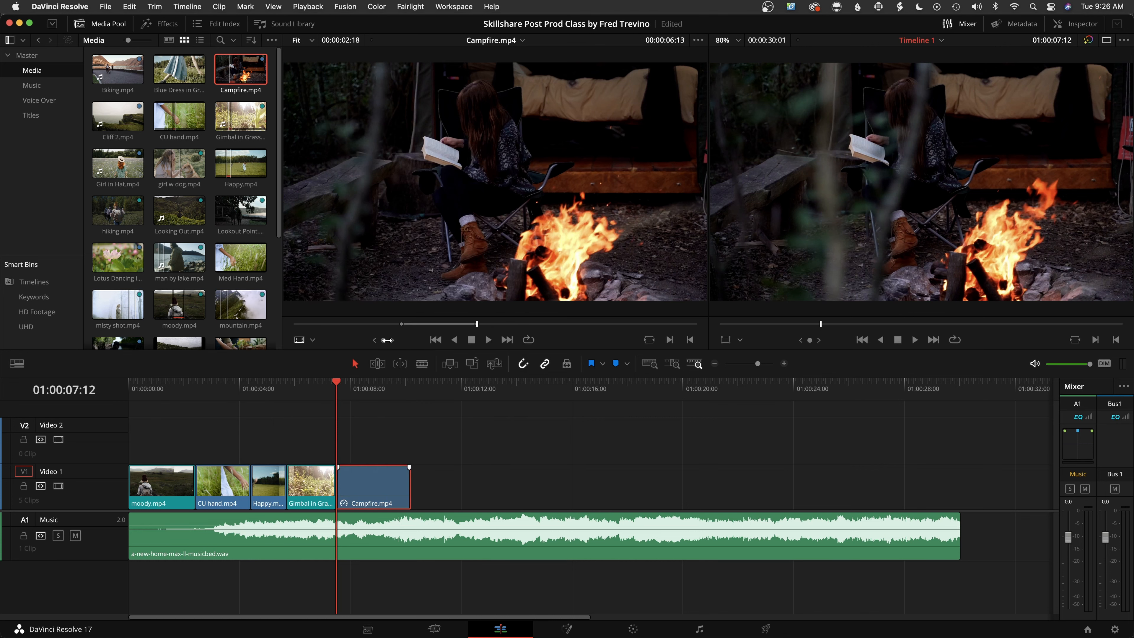
Play back from 01:00:05:01 through the retimed Campfire.mp4 and return the playhead to the timeline start
click(269, 387)
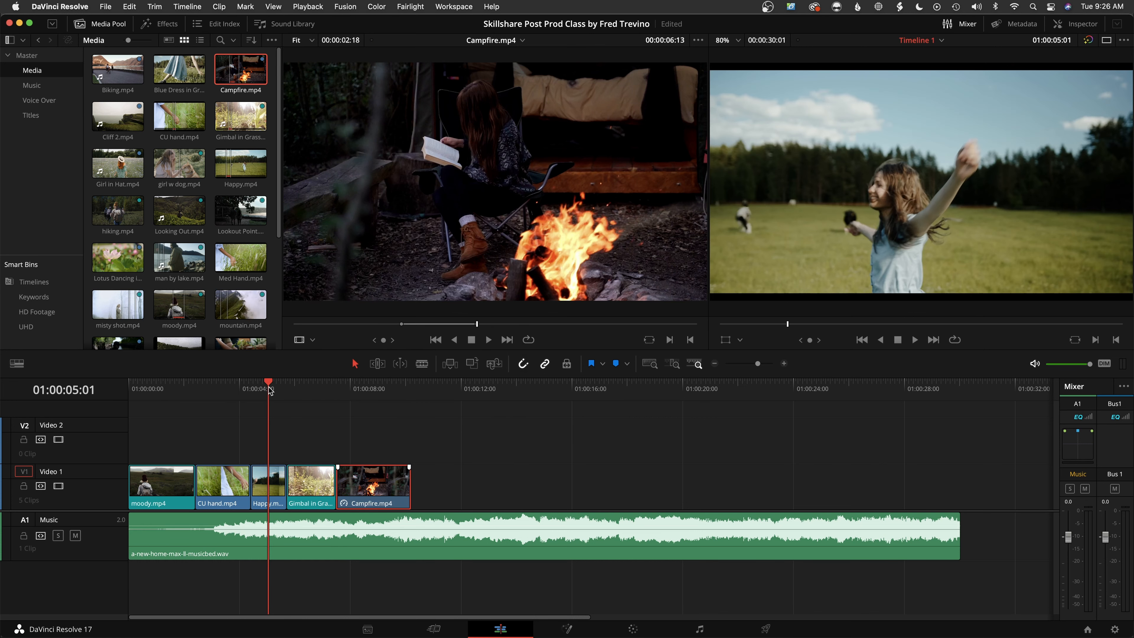
key(space)
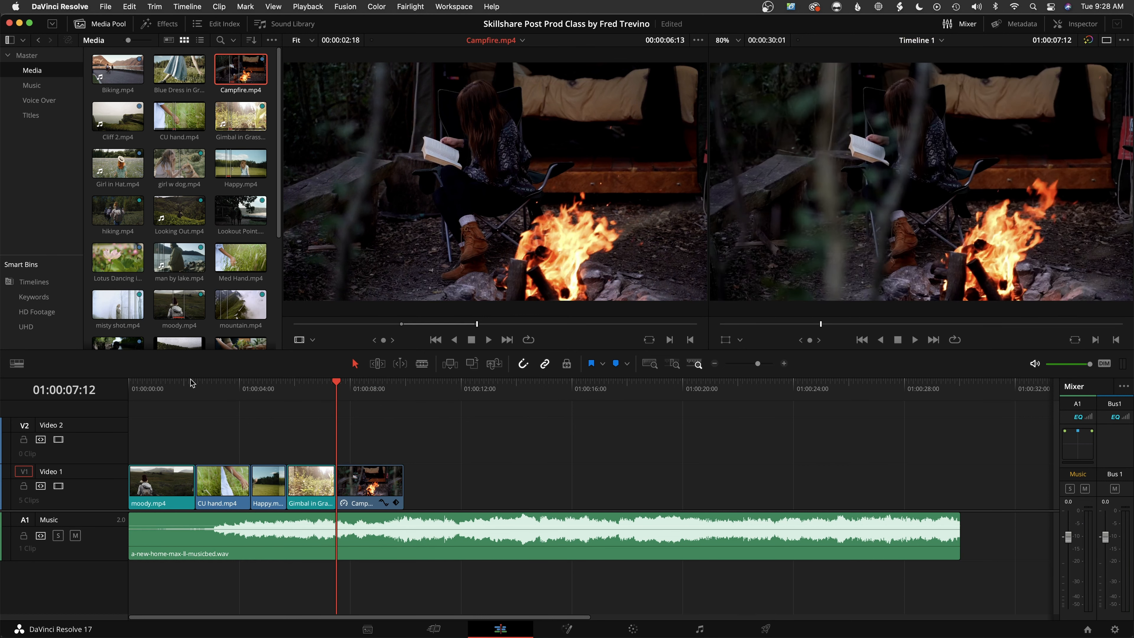
drag(337, 384, 111, 387)
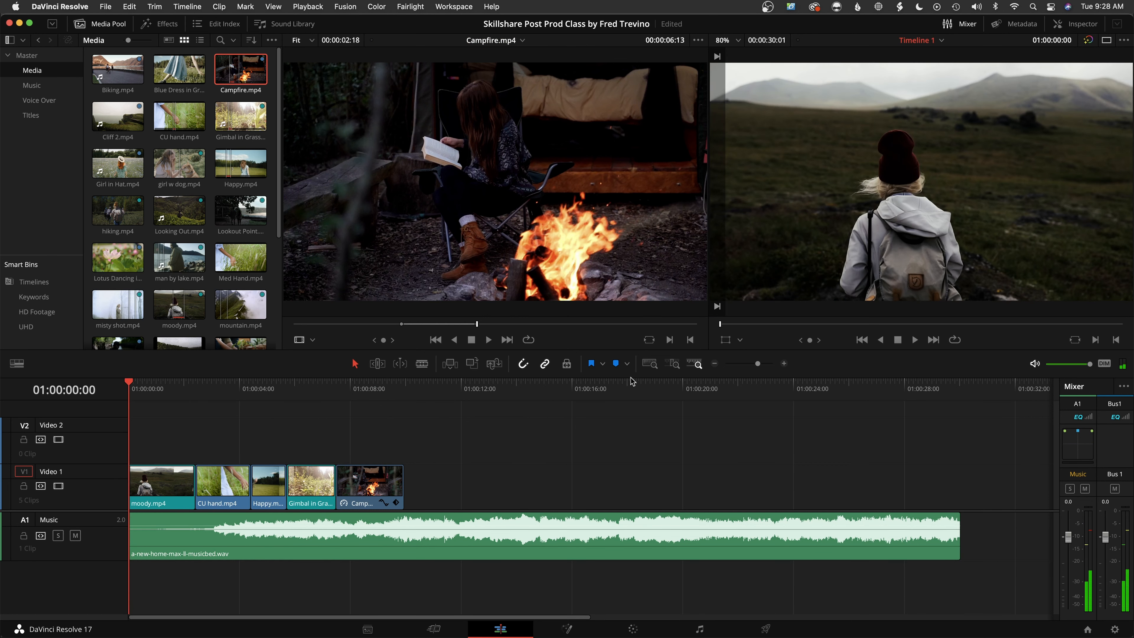
Add a fade-in of about 15 frames to the start of moody.mp4 on Video 1 and play it back
scroll(625, 380, up, 5)
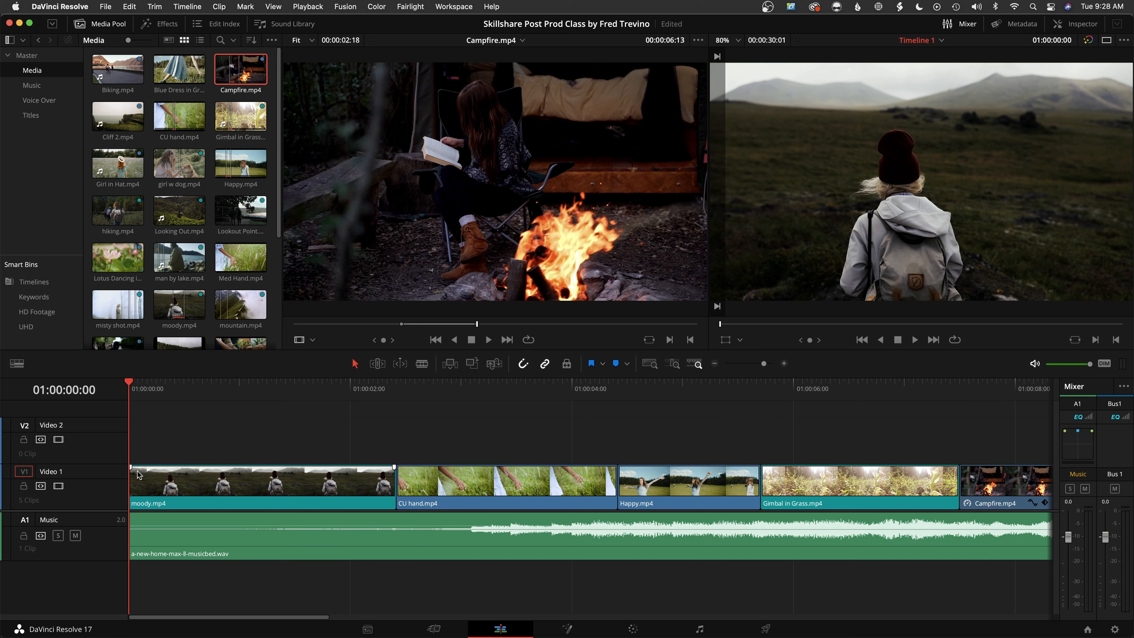
drag(129, 468, 201, 468)
drag(188, 387, 96, 387)
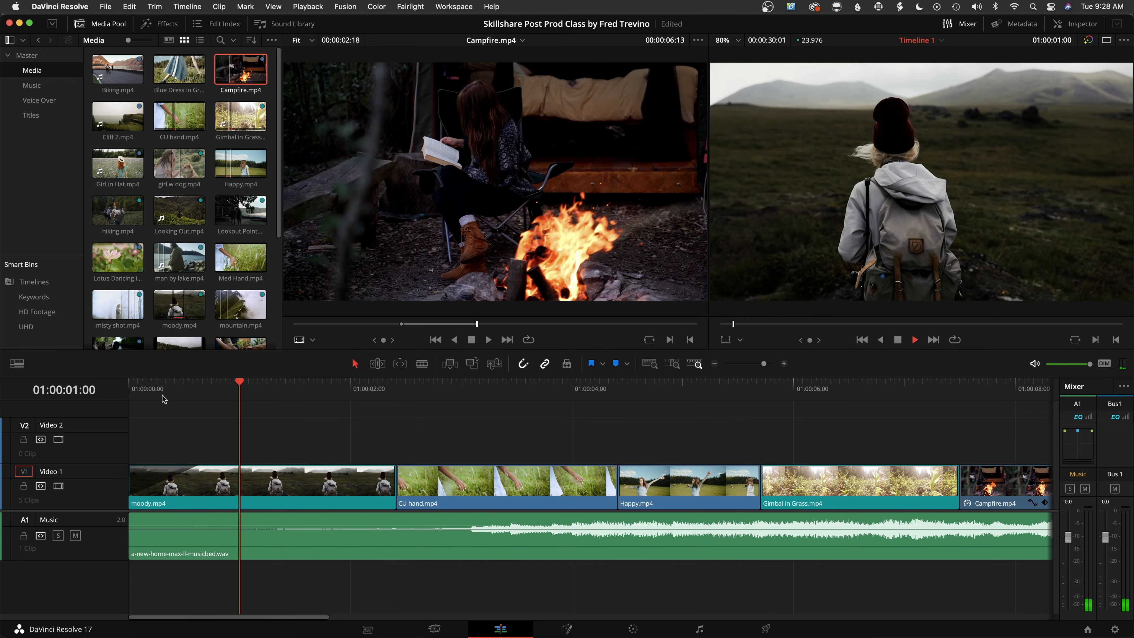
key(space)
Add a 20-frame fade-out to the end of moody.mp4 and play back across the cut into CU hand.mp4
drag(394, 467, 301, 469)
drag(301, 378, 103, 388)
key(space)
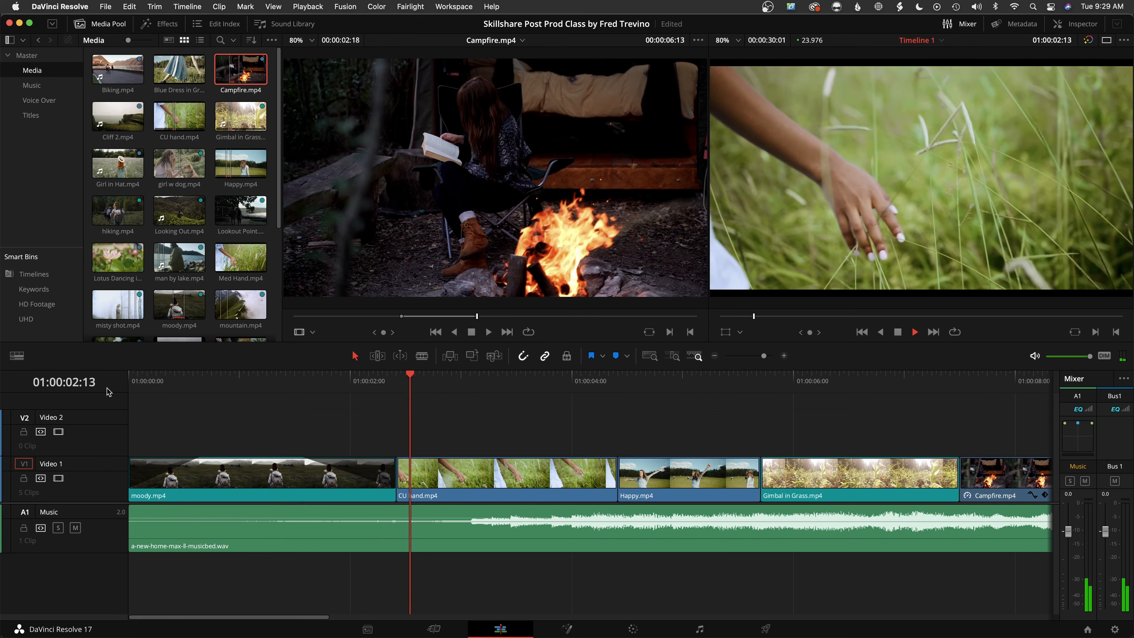
key(space)
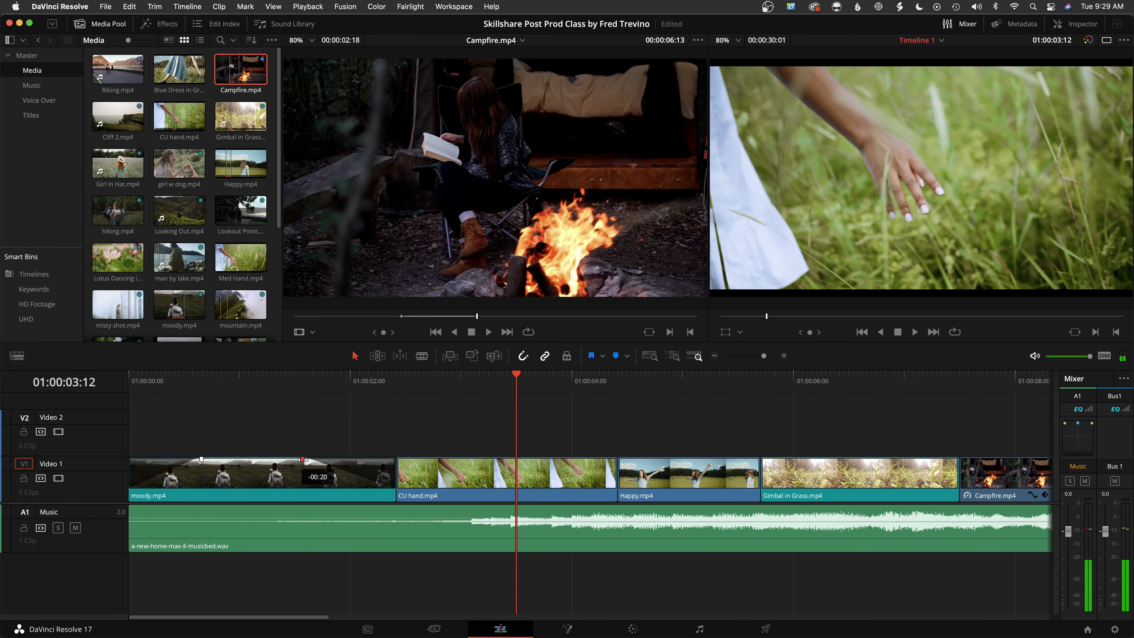
Shorten the fade-in on moody.mp4 slightly and play back the clip from the start
drag(201, 459, 195, 459)
drag(228, 381, 106, 383)
key(space)
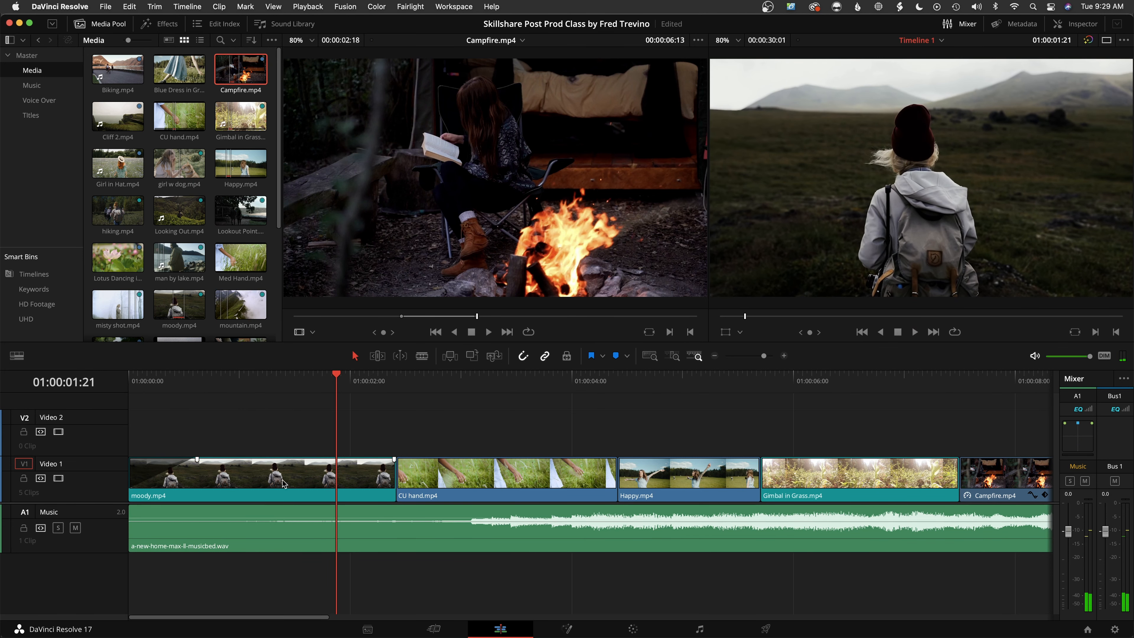
Add a fade-in of about 4 seconds to the start of the music clip and play back the whole edit
scroll(310, 511, right, 10)
scroll(311, 511, left, 10)
drag(131, 508, 558, 515)
drag(333, 379, 61, 386)
key(space)
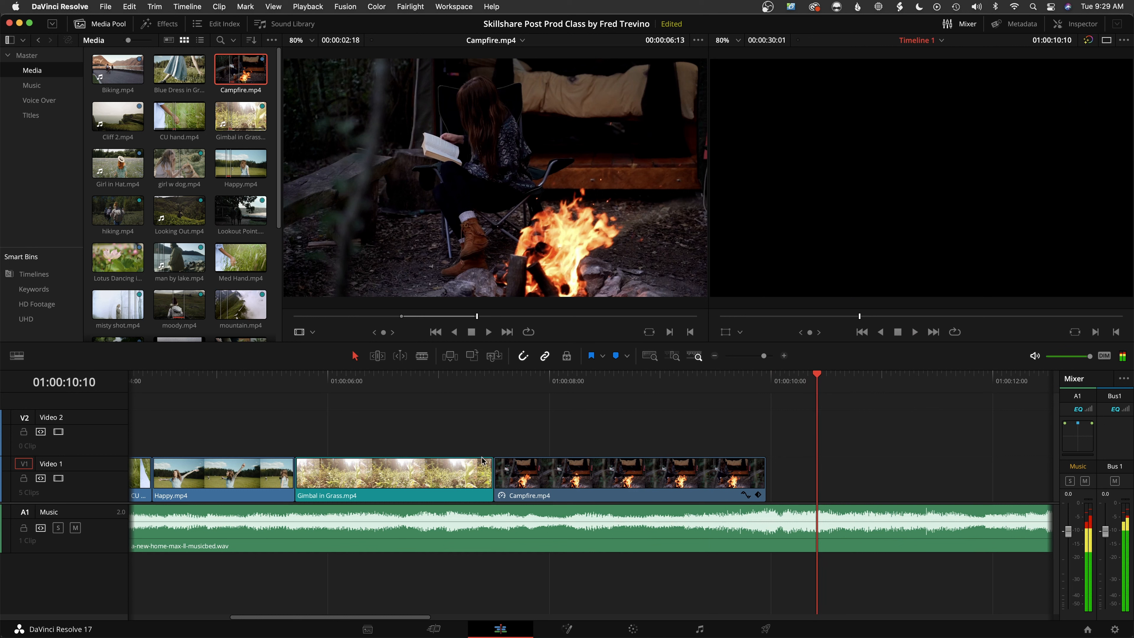
key(shift+z)
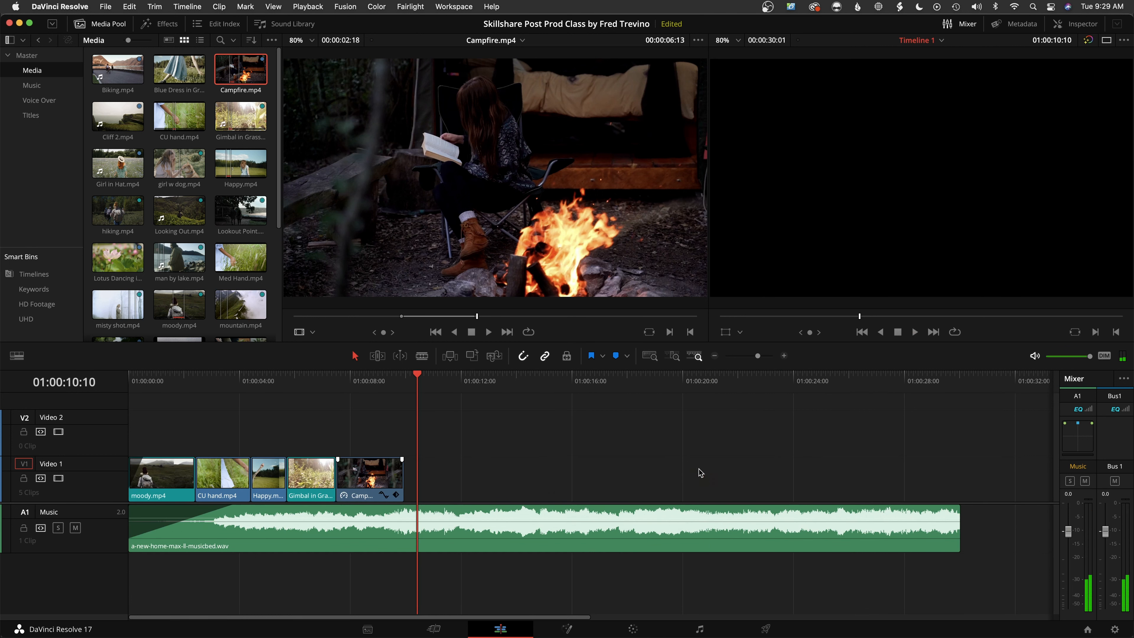